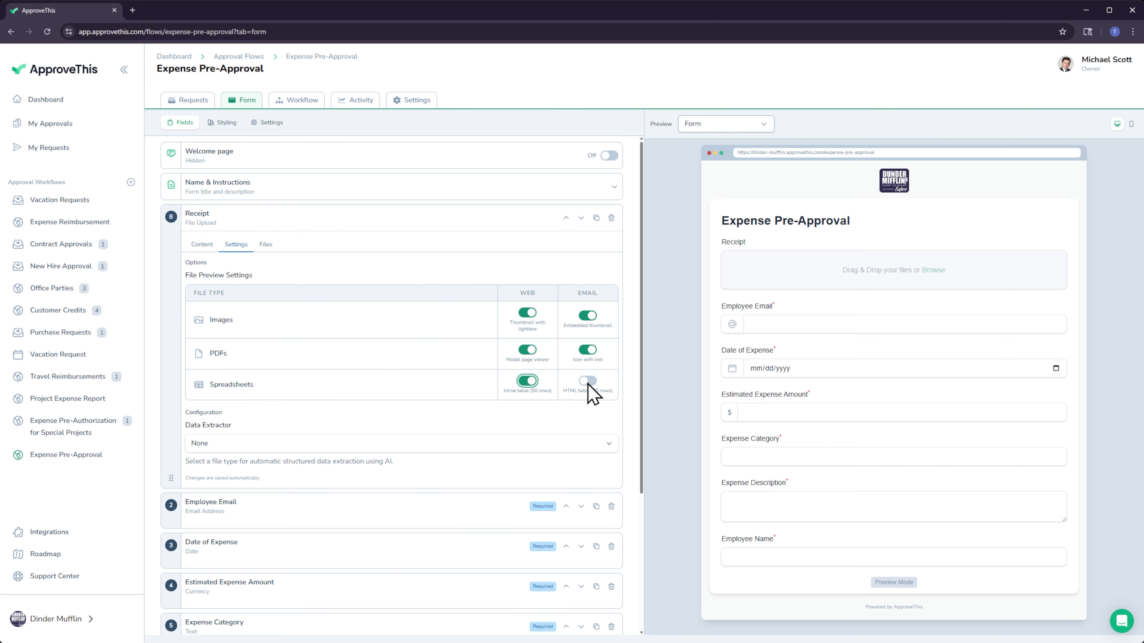
Enable the email preview of spreadsheets for the Receipt field, and view its file restrictions and the form's security settings.
left_click(587, 382)
left_click(272, 248)
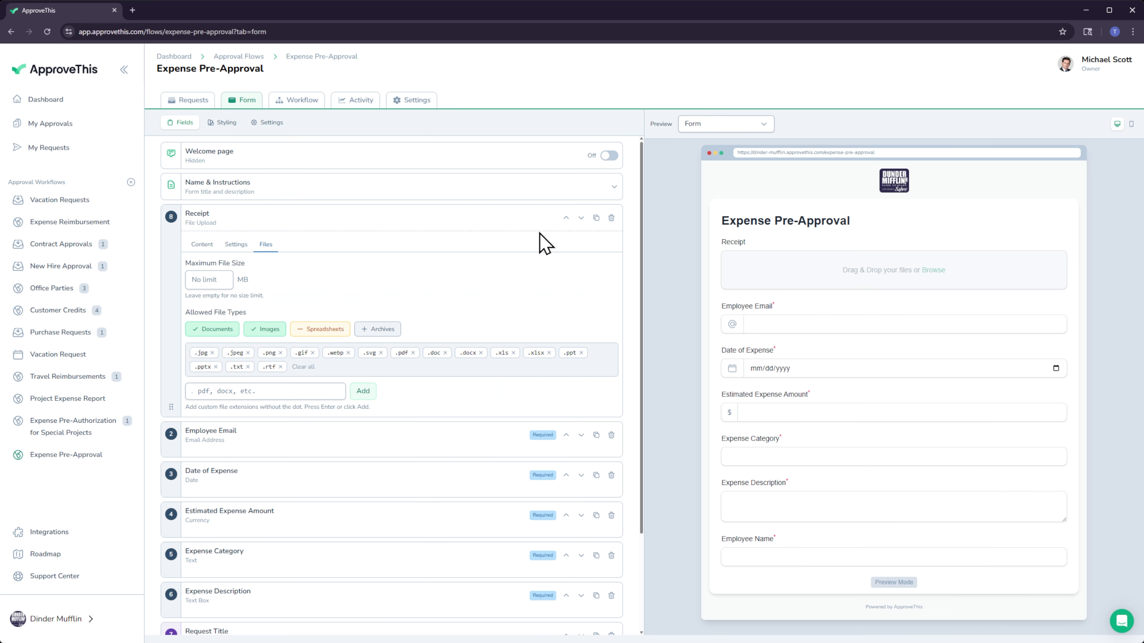
left_click(269, 127)
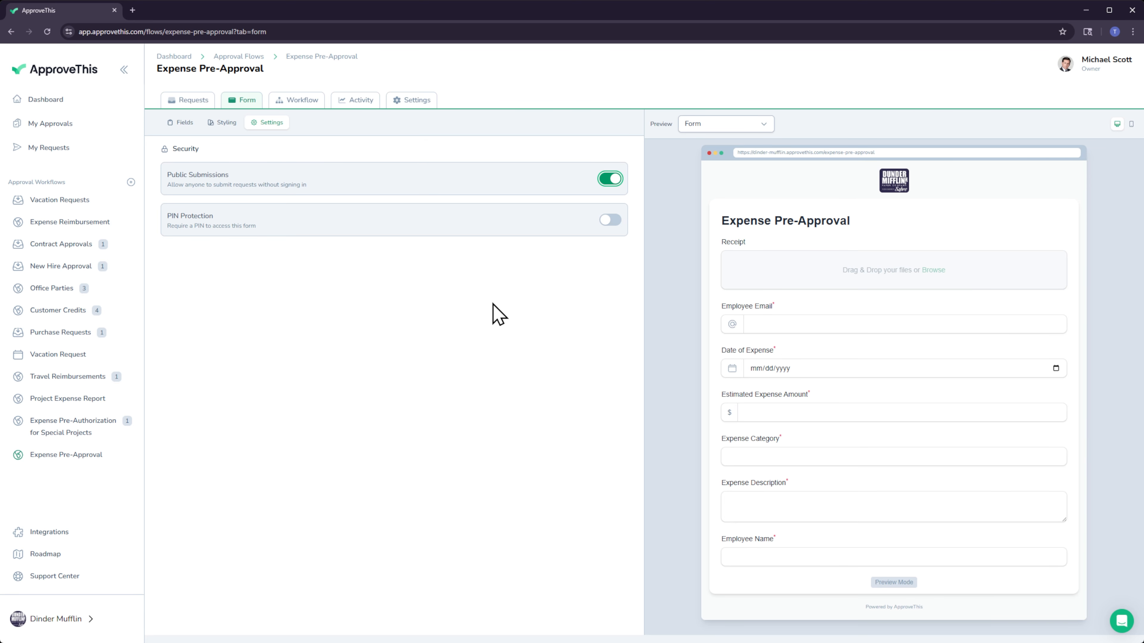
Add an approval step after the form start in the workflow and assign the third listed user as approver.
left_click(298, 100)
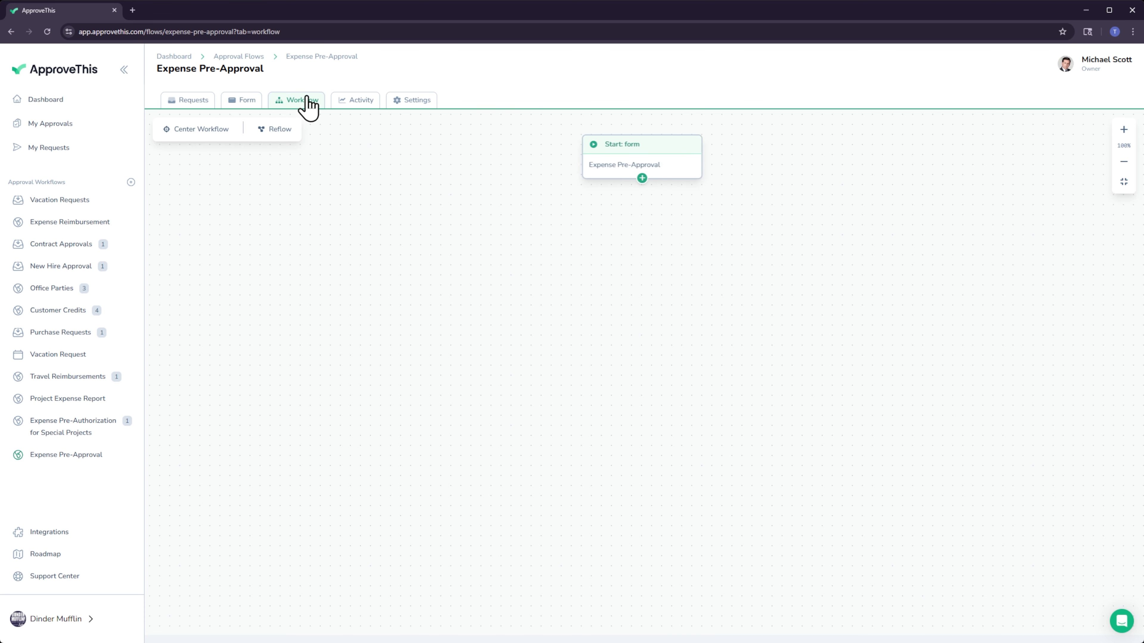
left_click(644, 177)
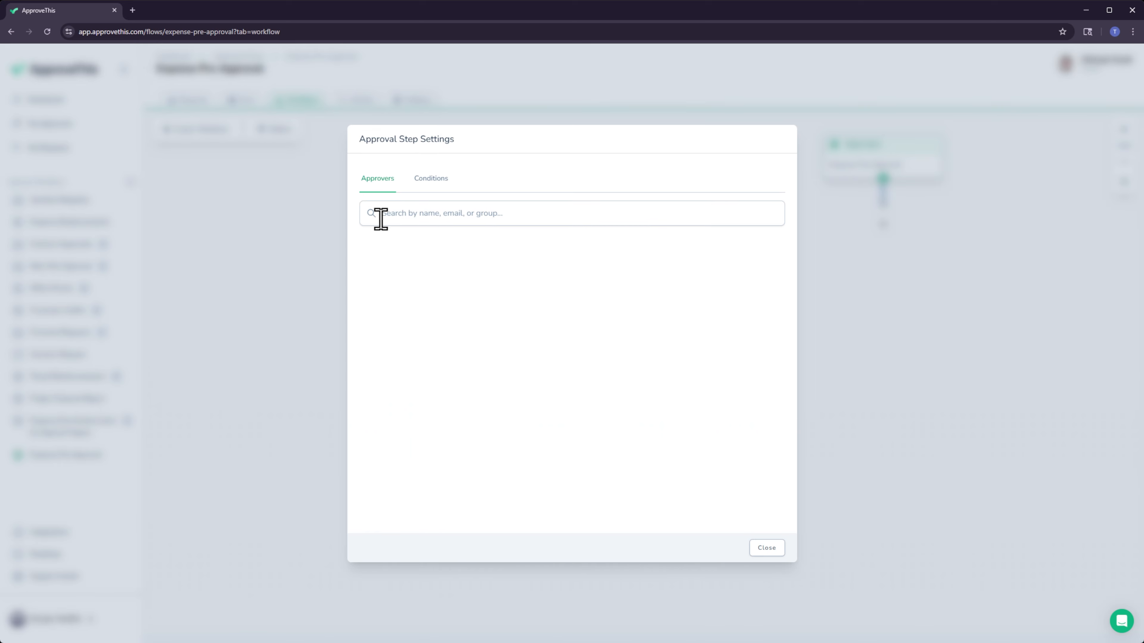
left_click(409, 215)
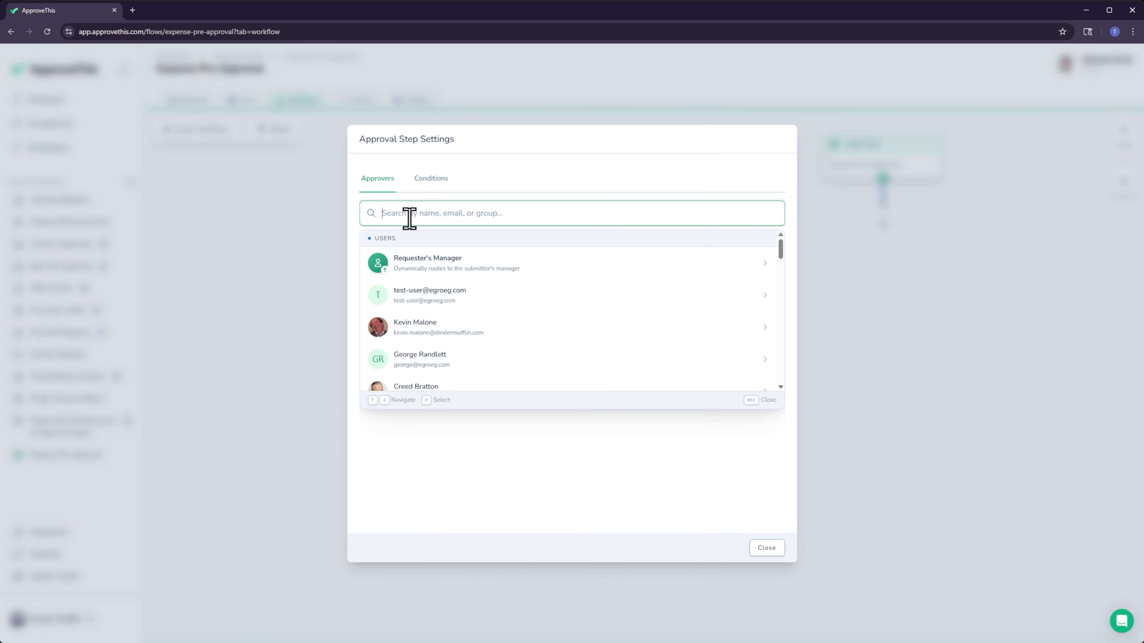
left_click(405, 329)
Enter a second approver's email address and start inviting that person as a new user.
left_click(460, 253)
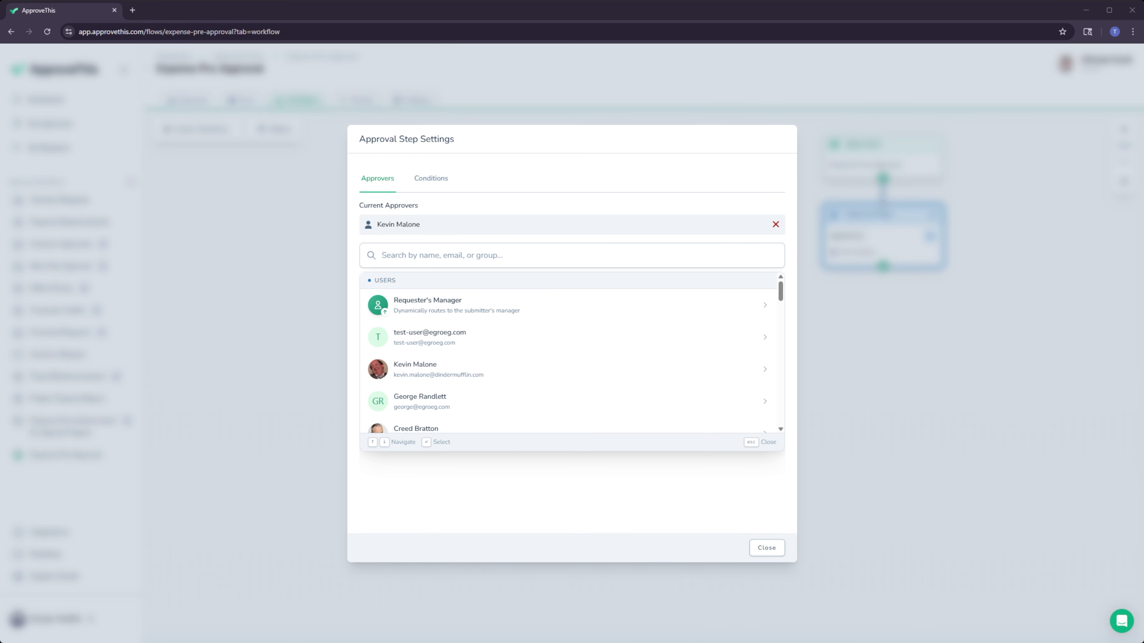
left_click(501, 258)
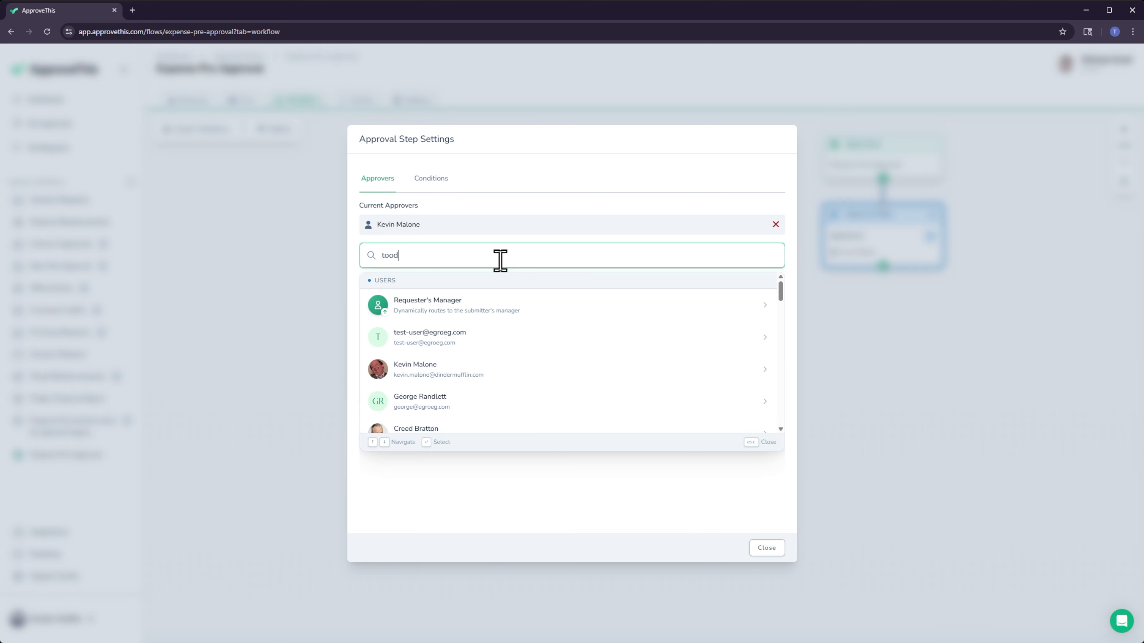
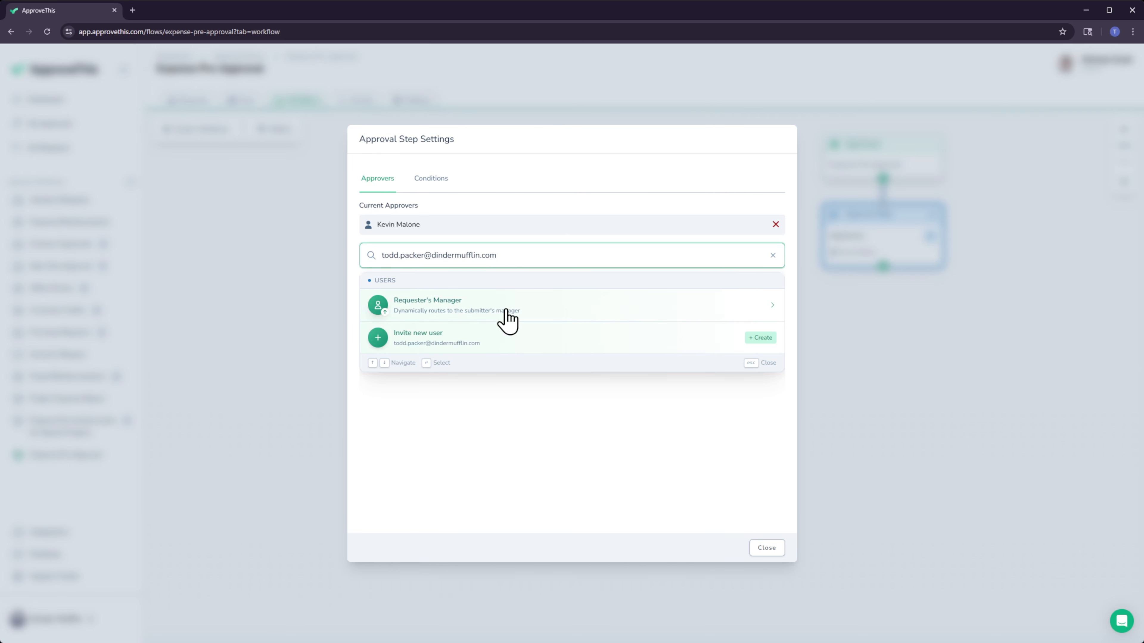
left_click(503, 344)
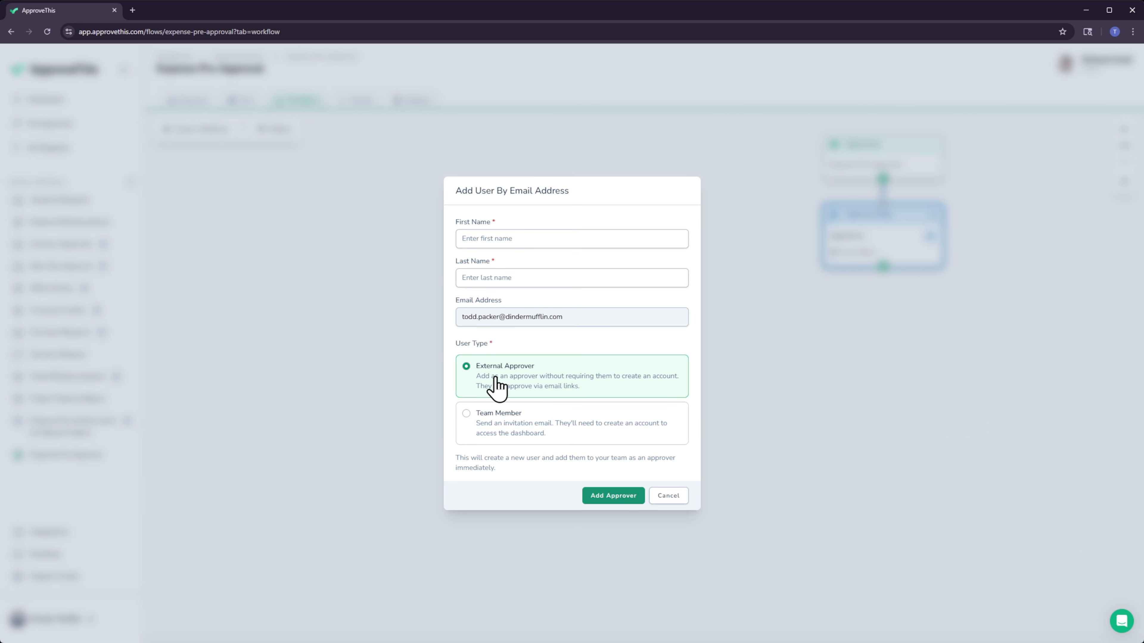
Fill in the new approver's first and last name and add them to the approval step as an External Approver.
left_click(536, 243)
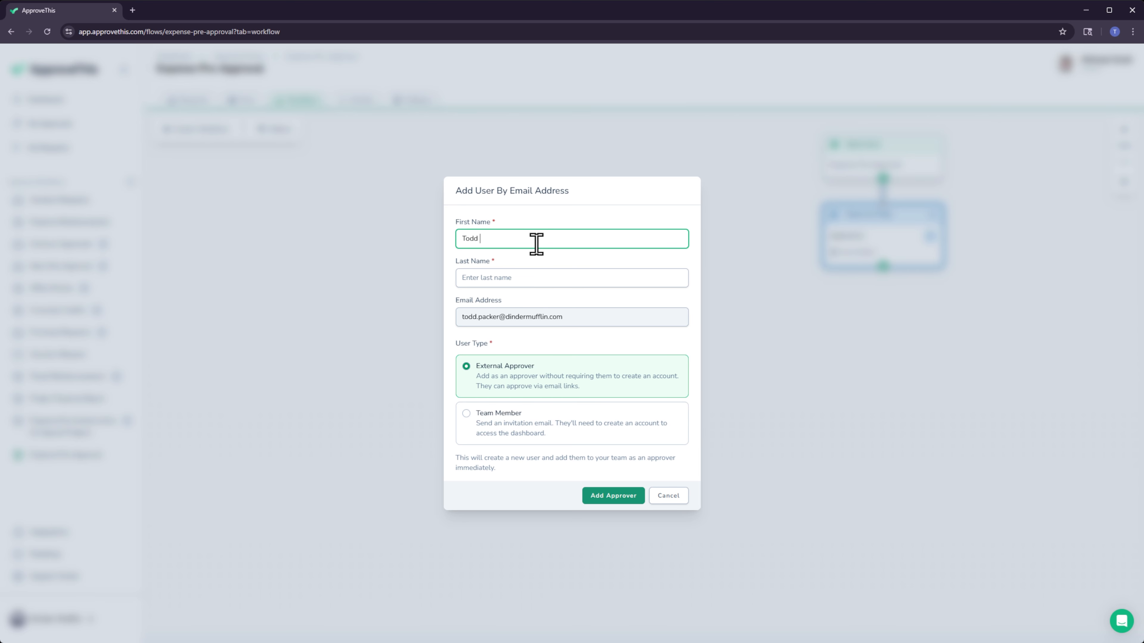
key("Tab")
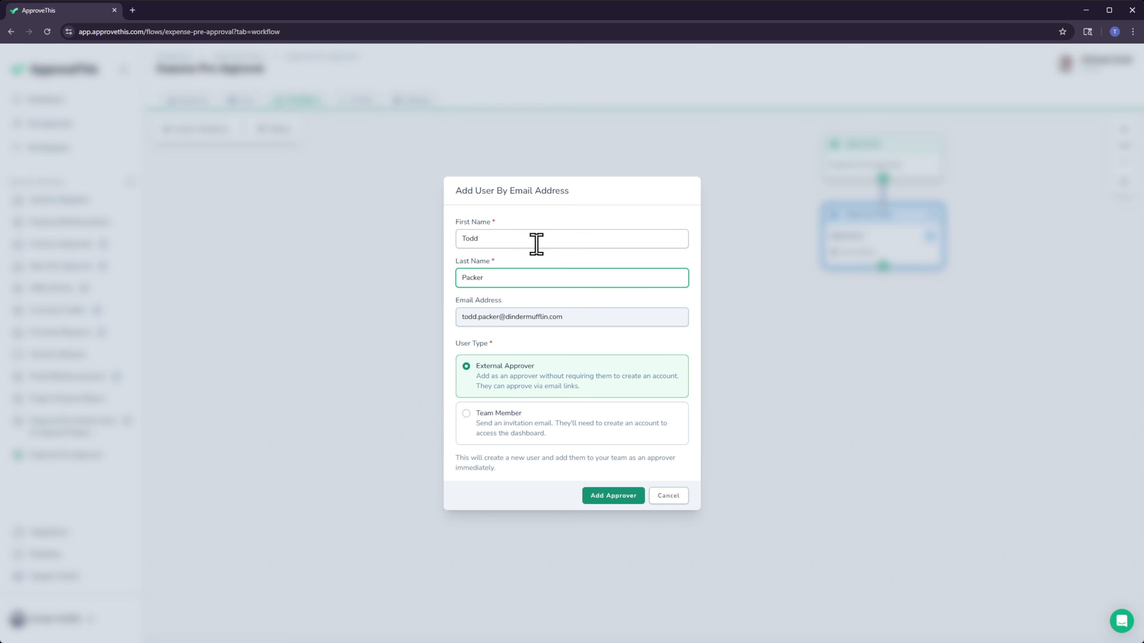
left_click(627, 498)
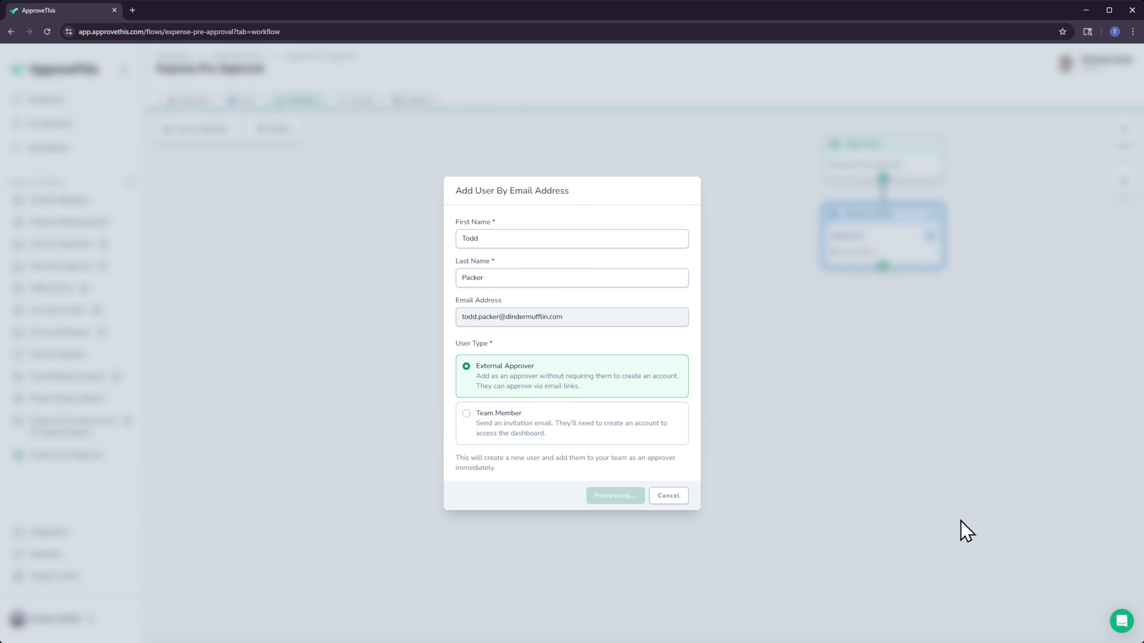
left_click(763, 545)
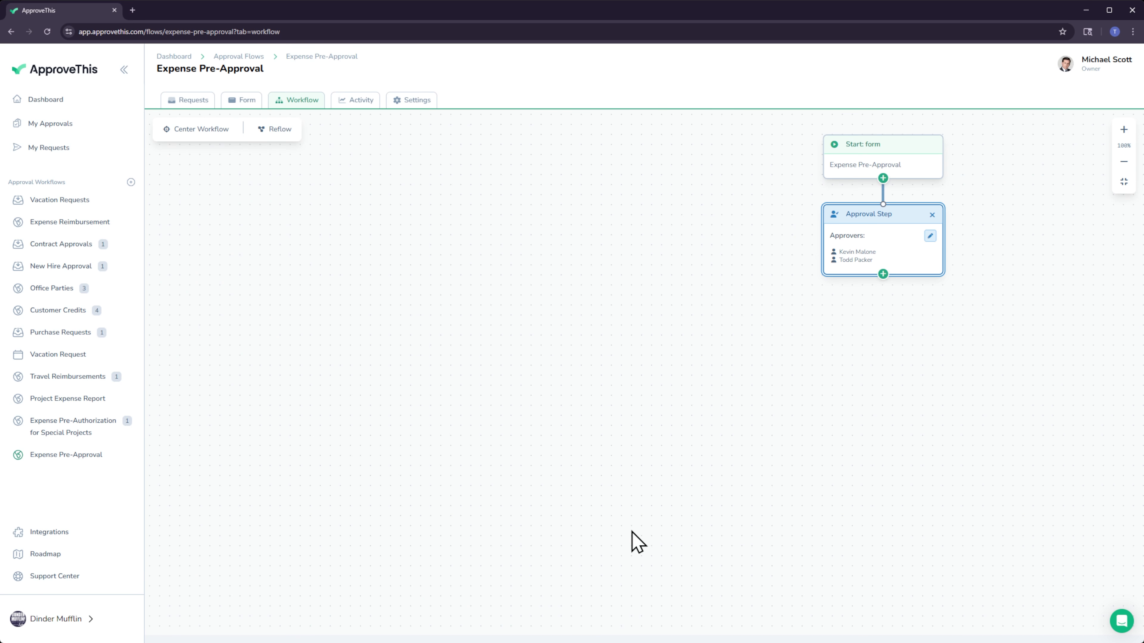
Add another approval step below the first one and assign the Party Planning Committee group as approver.
left_click(881, 298)
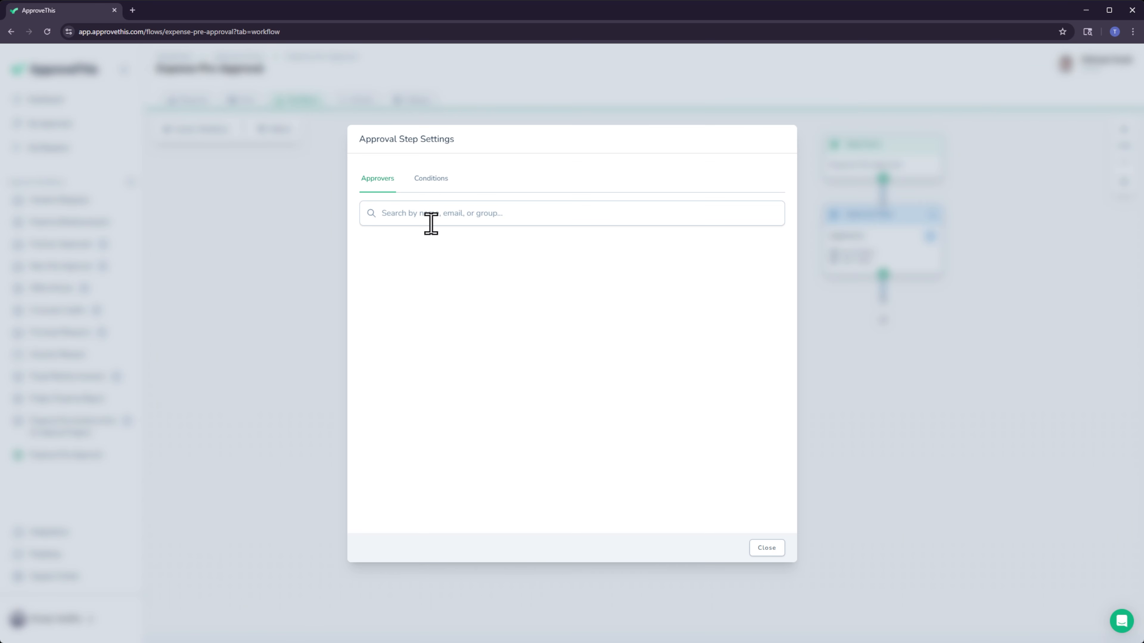
type("pett")
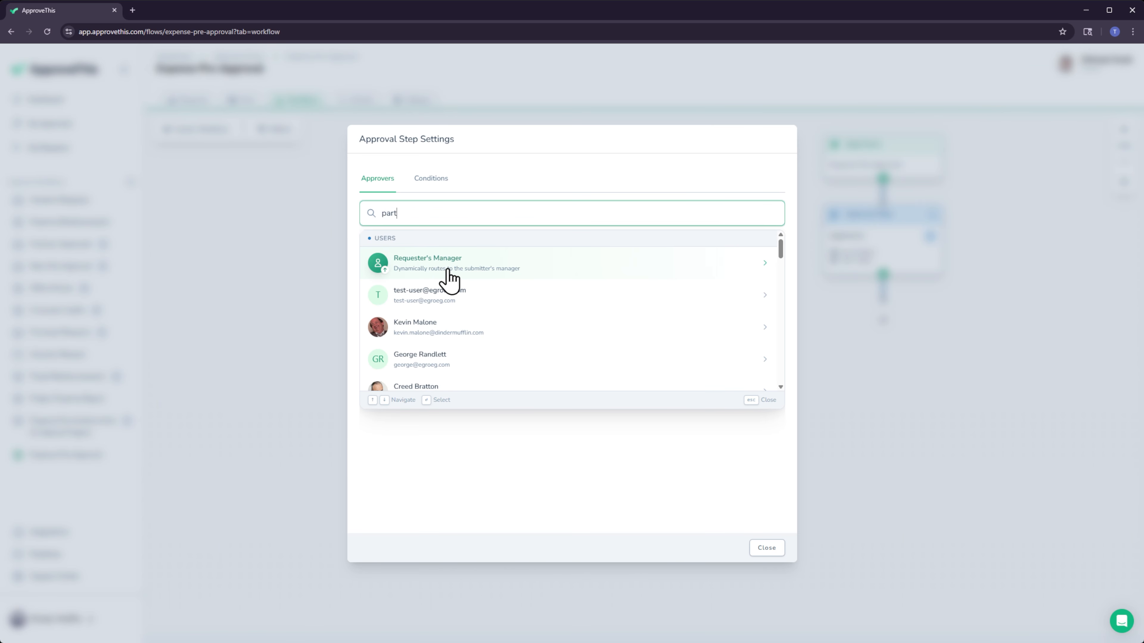
left_click(439, 321)
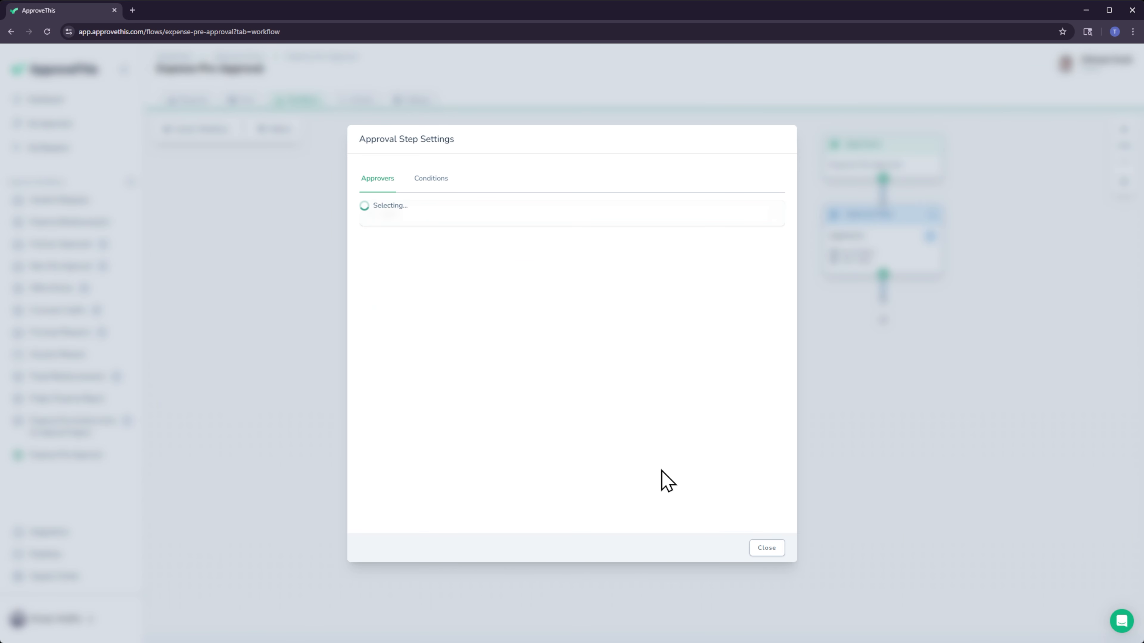
left_click(752, 549)
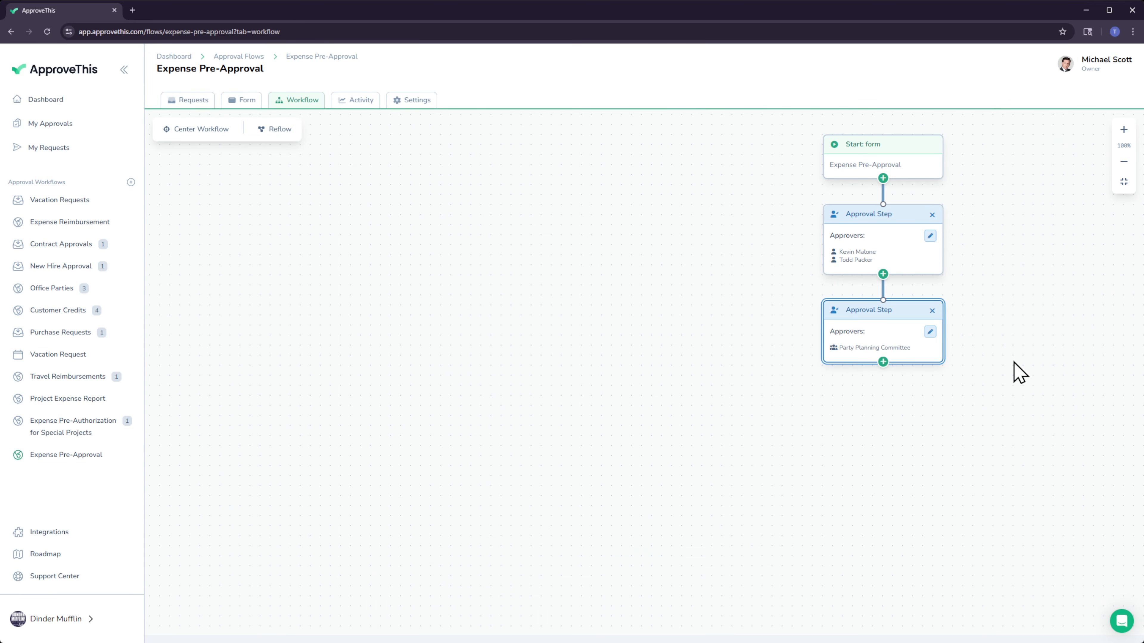
Add a parallel approval step branching from the first approval step and assign your own user account as approver.
left_click(883, 276)
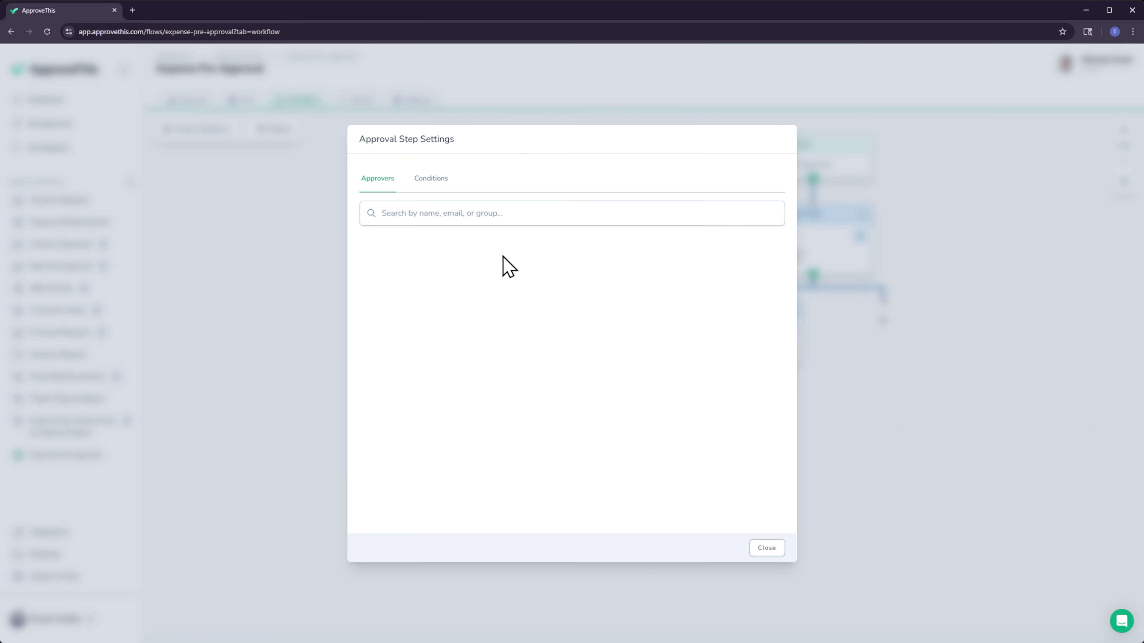
left_click(444, 212)
type("miccah")
key("BackSpace")
key("BackSpace")
key("BackSpace")
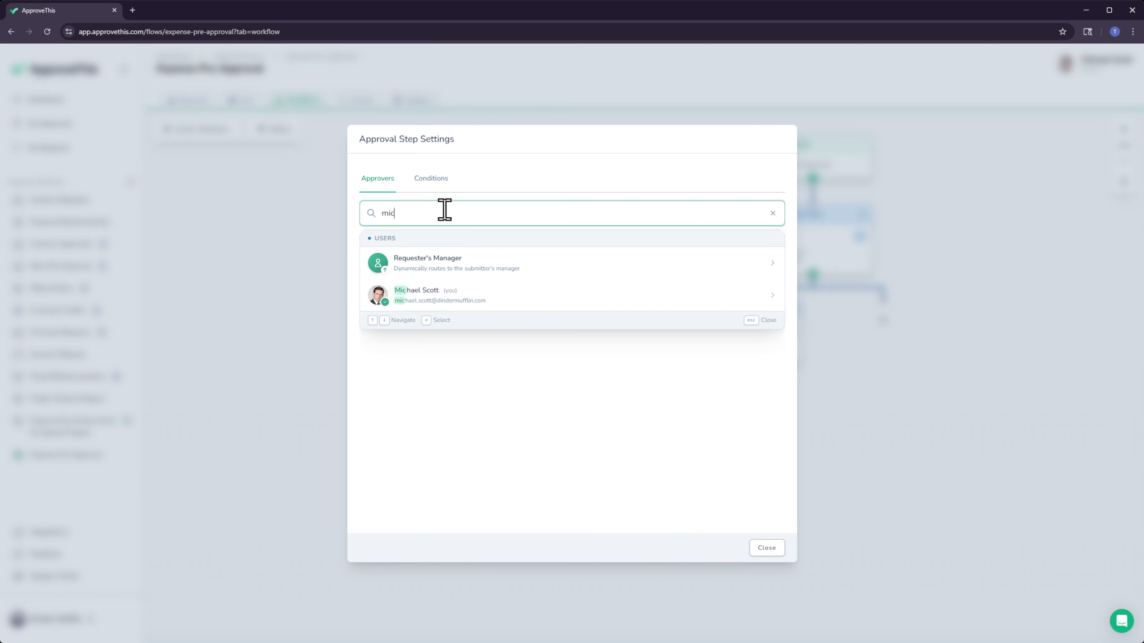
type("h")
left_click(416, 298)
Add a condition to the parallel approval step requiring Estimated Expense Amount equal to 200, and close the step settings.
left_click(431, 178)
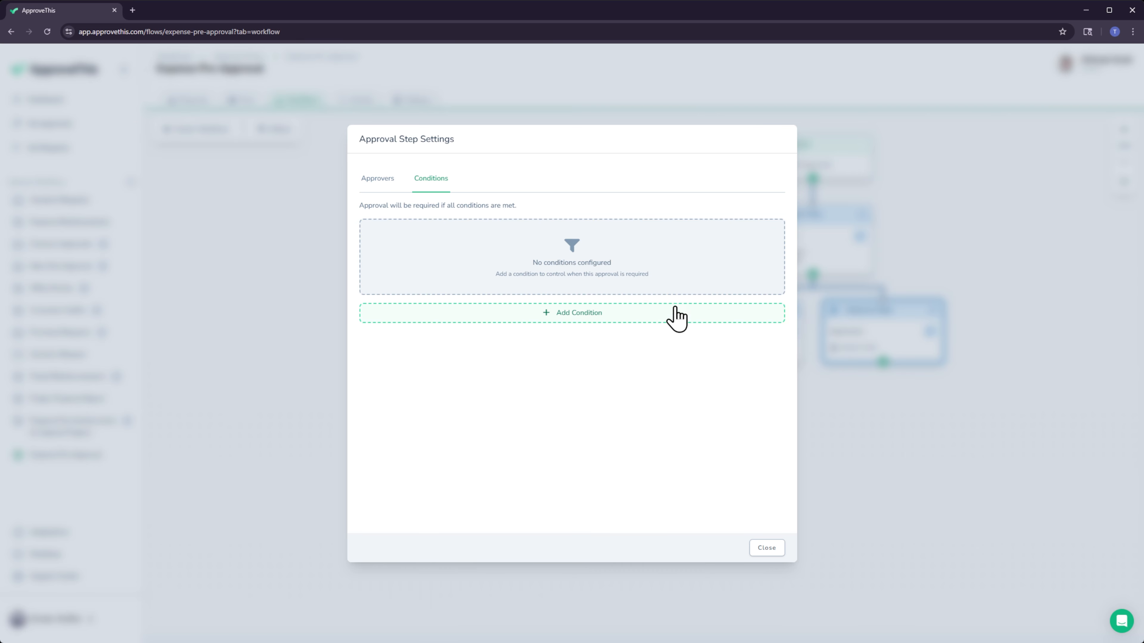
left_click(677, 316)
left_click(674, 263)
left_click(388, 269)
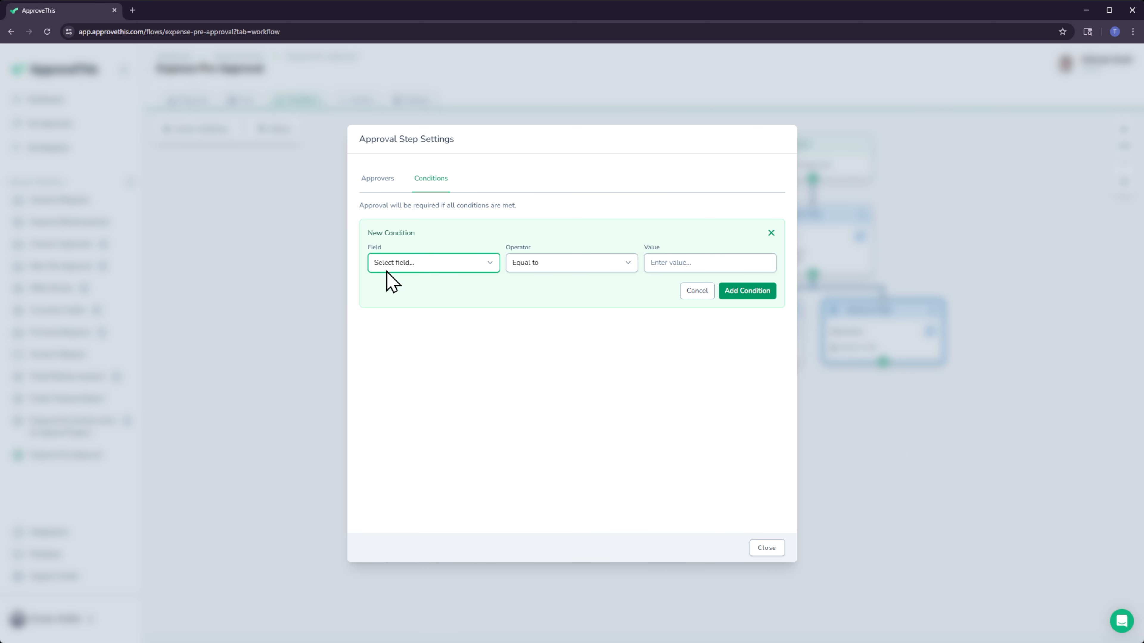
left_click(400, 336)
left_click(716, 263)
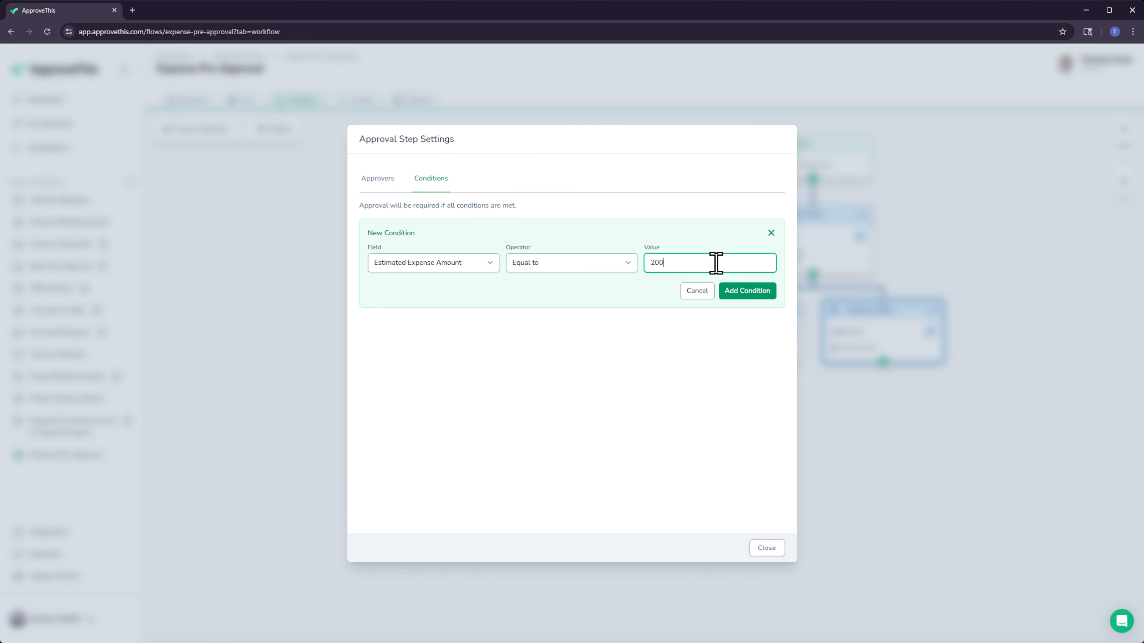
left_click(742, 293)
left_click(757, 546)
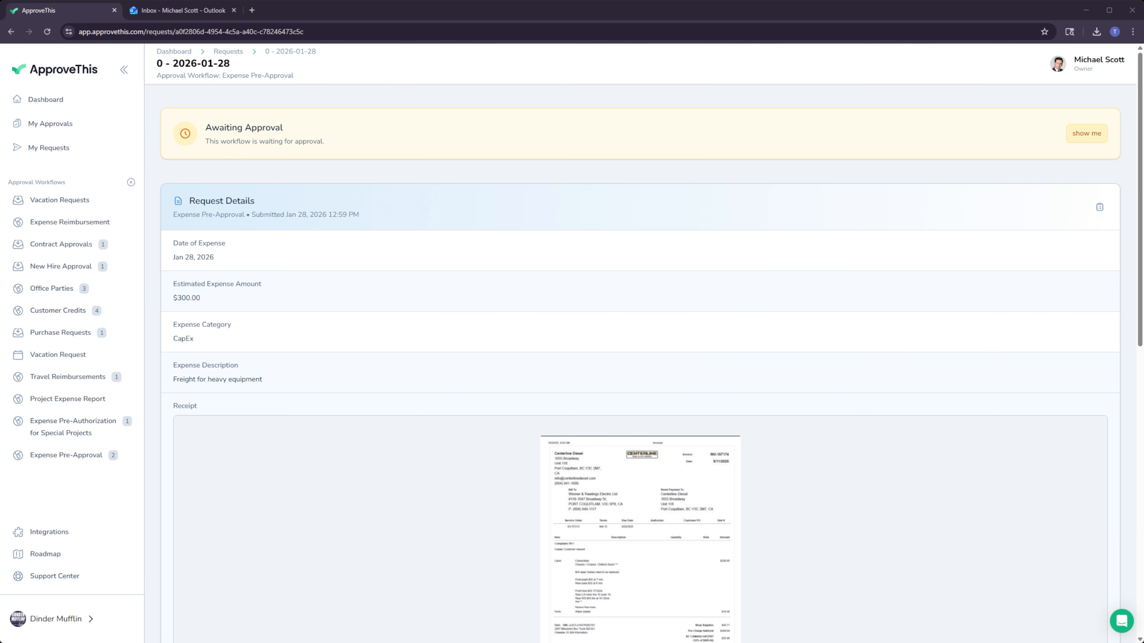
Review the submitted Expense Pre-Approval request, enlarging its receipt image and examining the approvals needed.
scroll(719, 273, "down", 5)
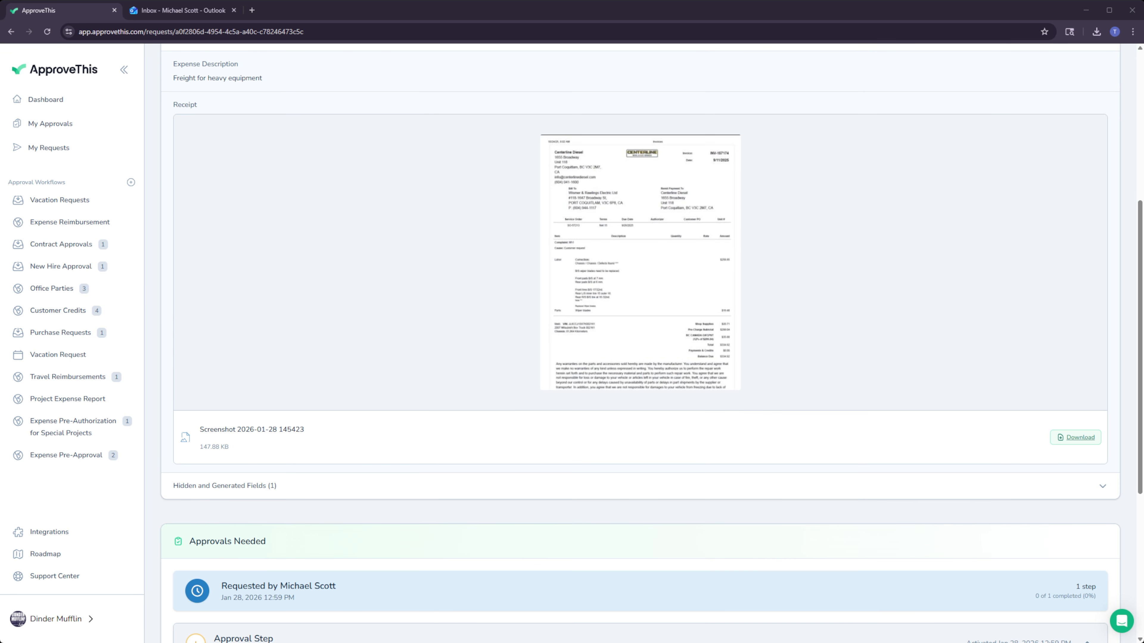
left_click(719, 274)
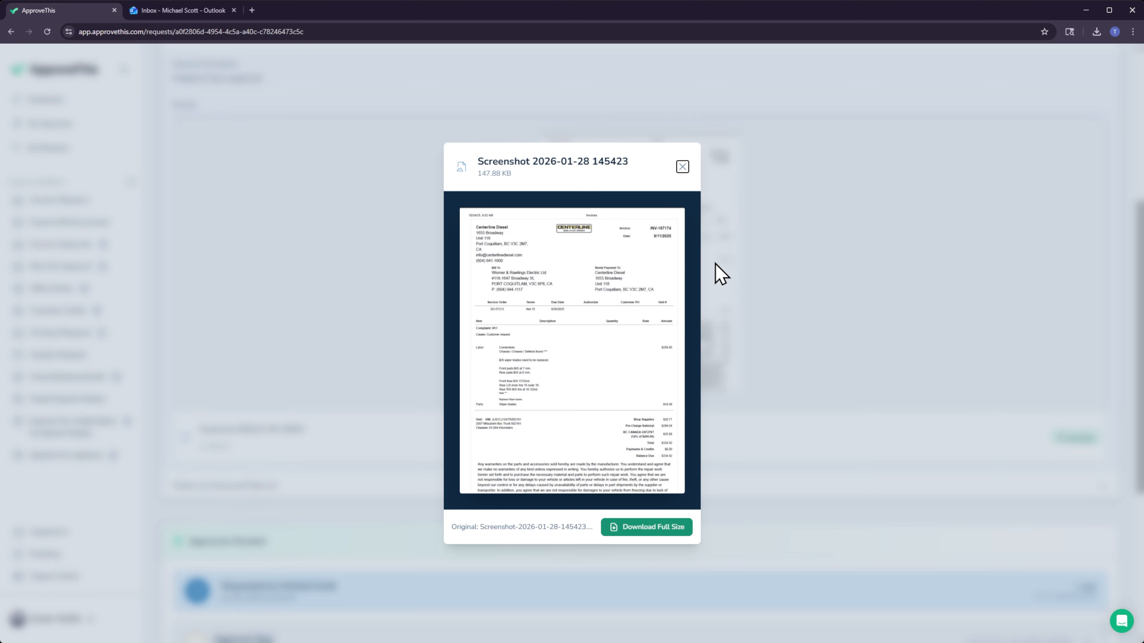
left_click(682, 168)
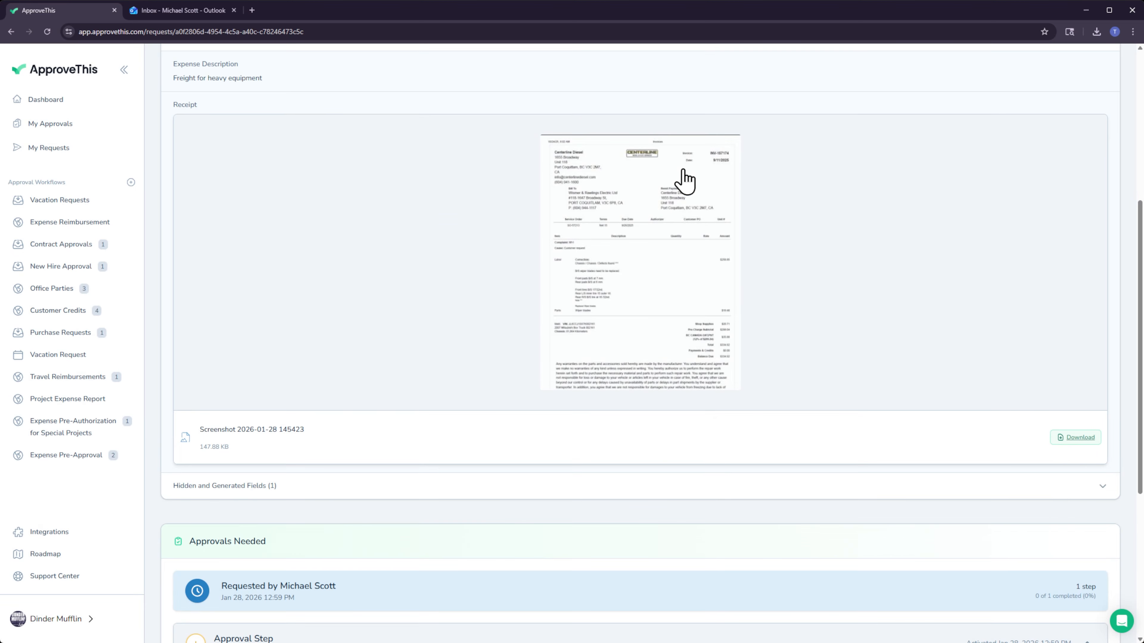
scroll(685, 180, "down", 5)
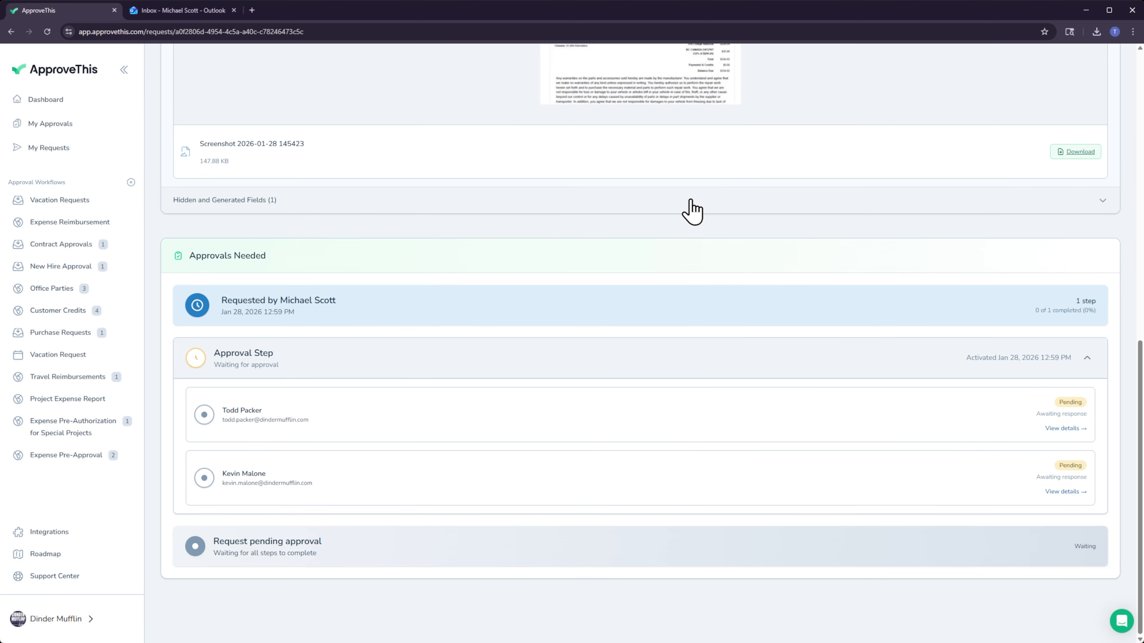
Switch to Outlook, open the newest Approval Request Received email, review the expense details and approve the request.
left_click(141, 13)
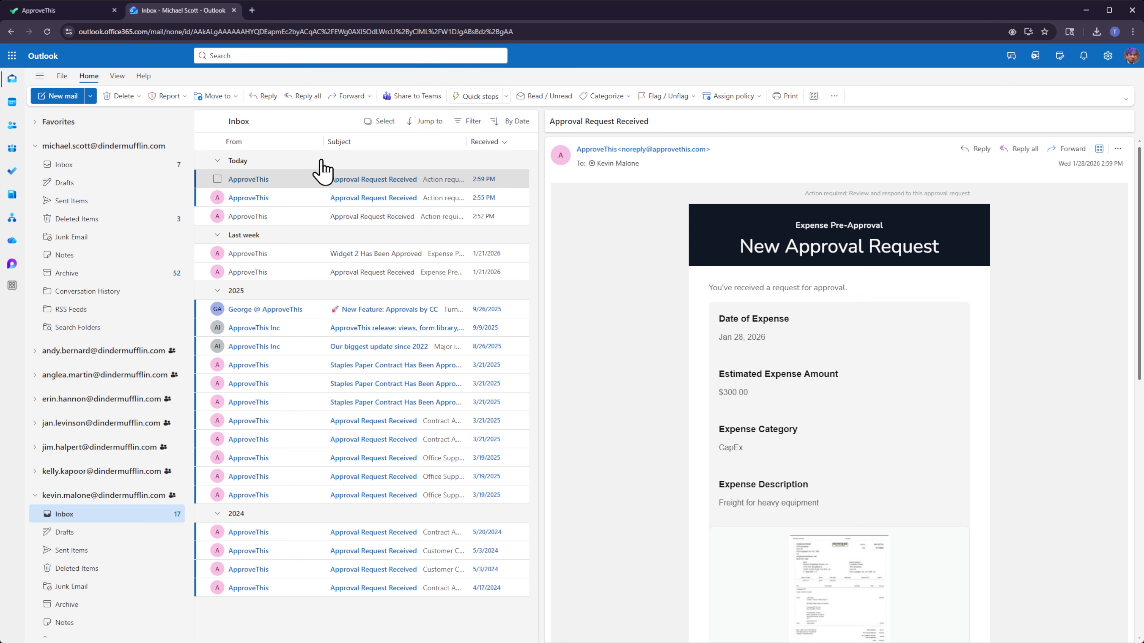
left_click(336, 181)
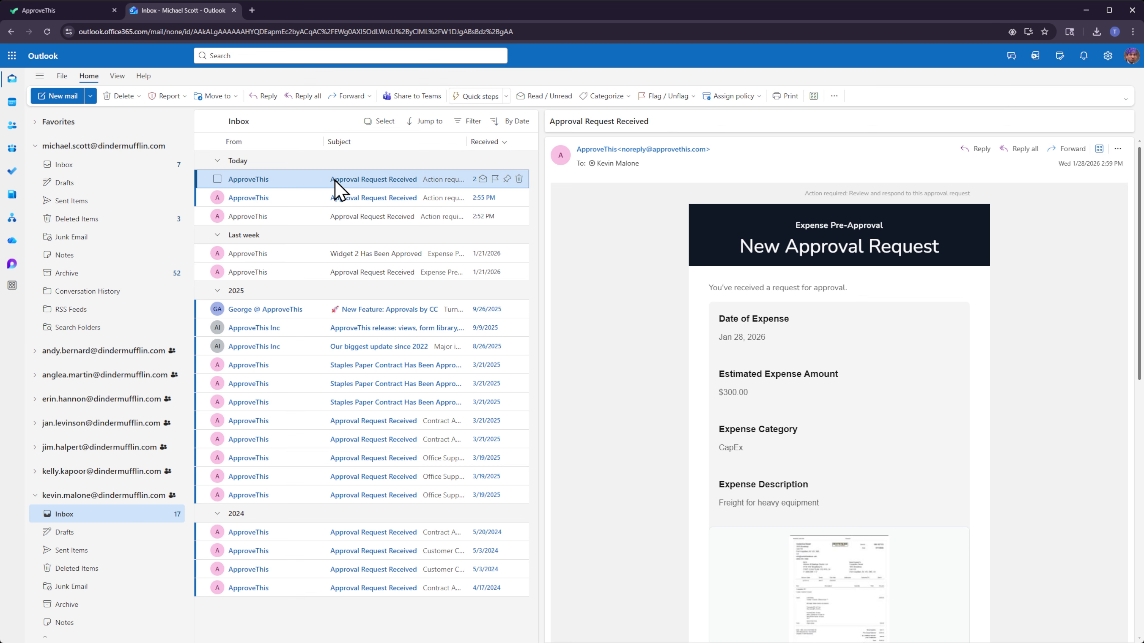
scroll(757, 277, "down", 2)
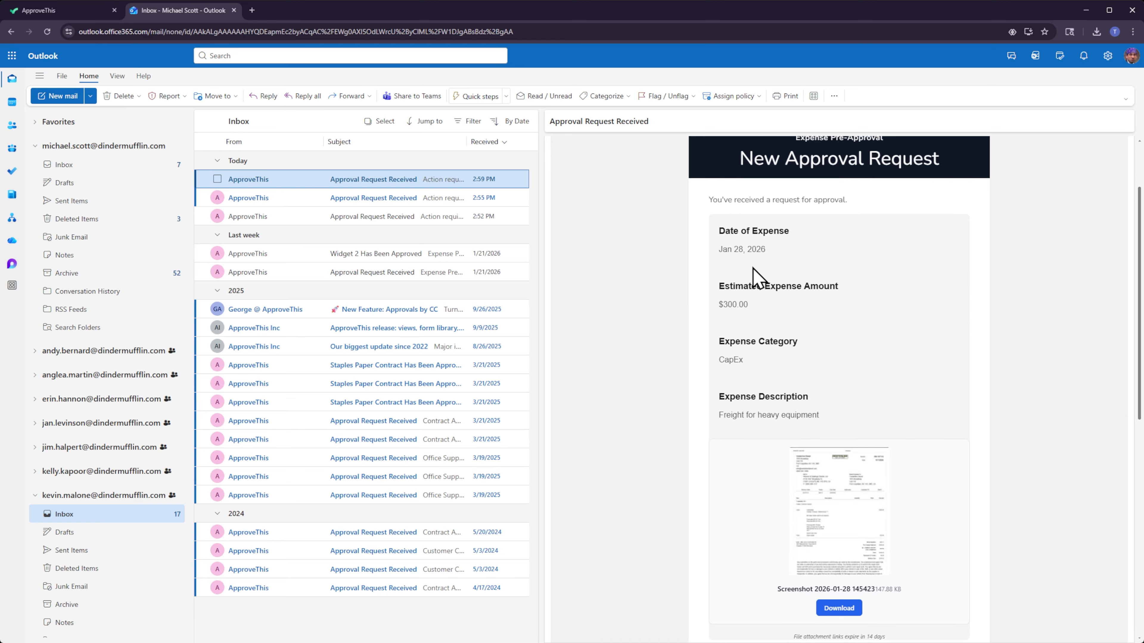
scroll(757, 277, "down", 3)
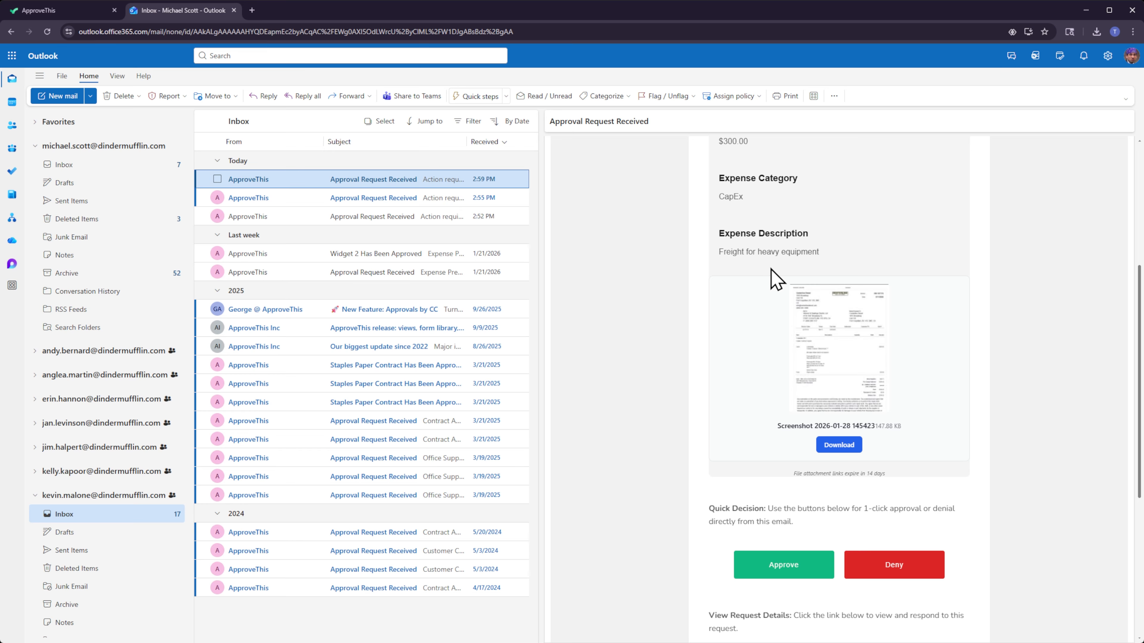
scroll(854, 273, "down", 3)
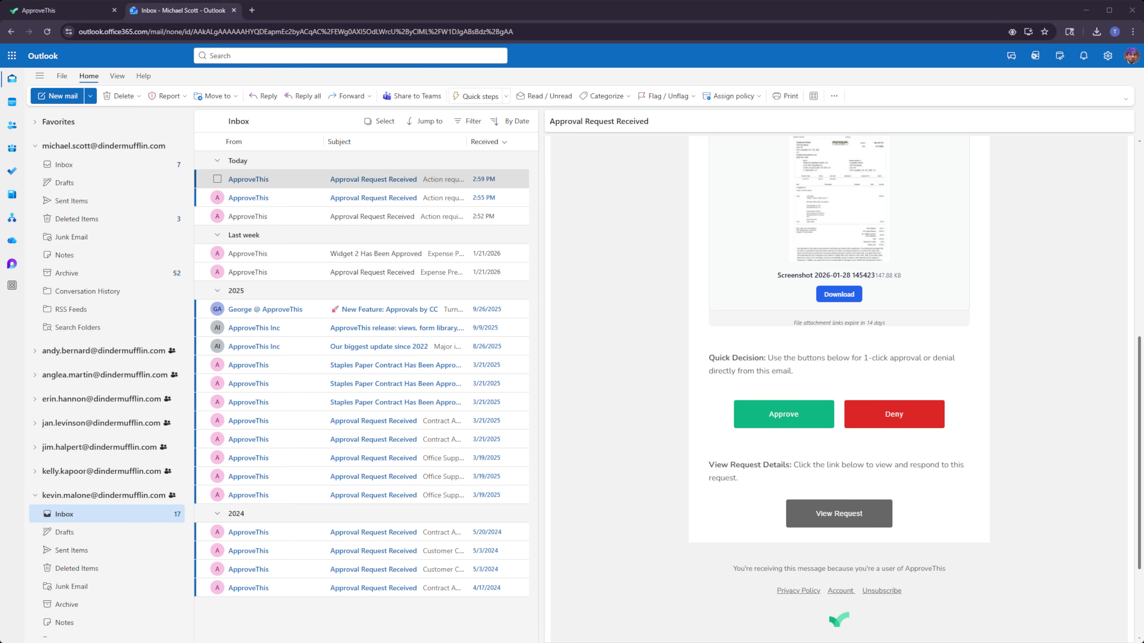
left_click(809, 413)
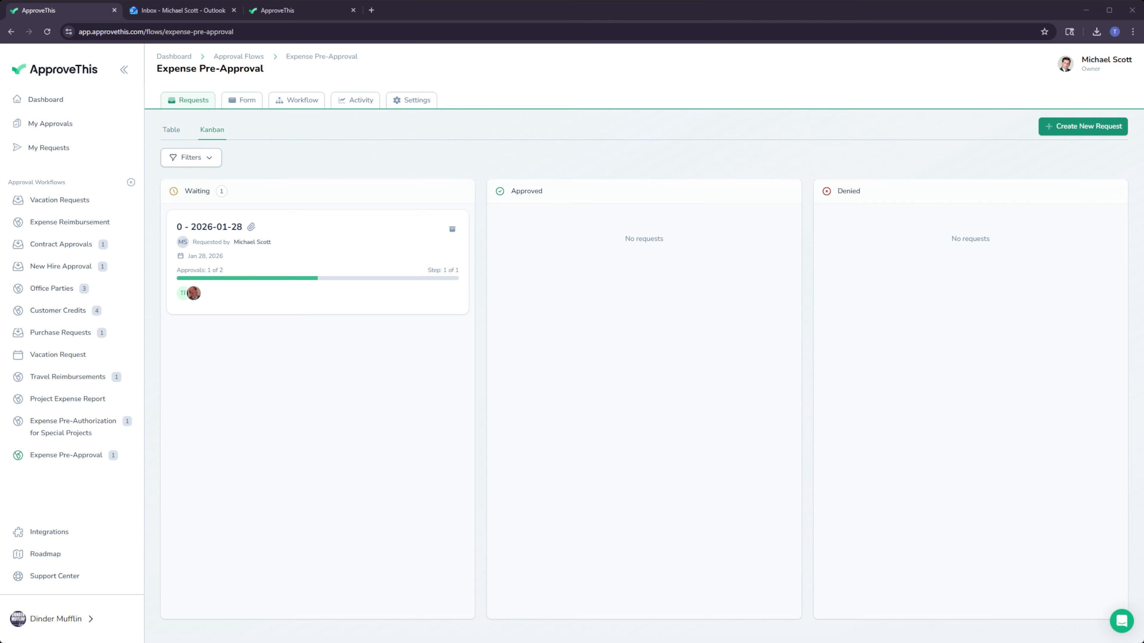
Open the submitted Expense Pre-Approval request from your own requests and review its details and the approvals needed.
left_click(410, 100)
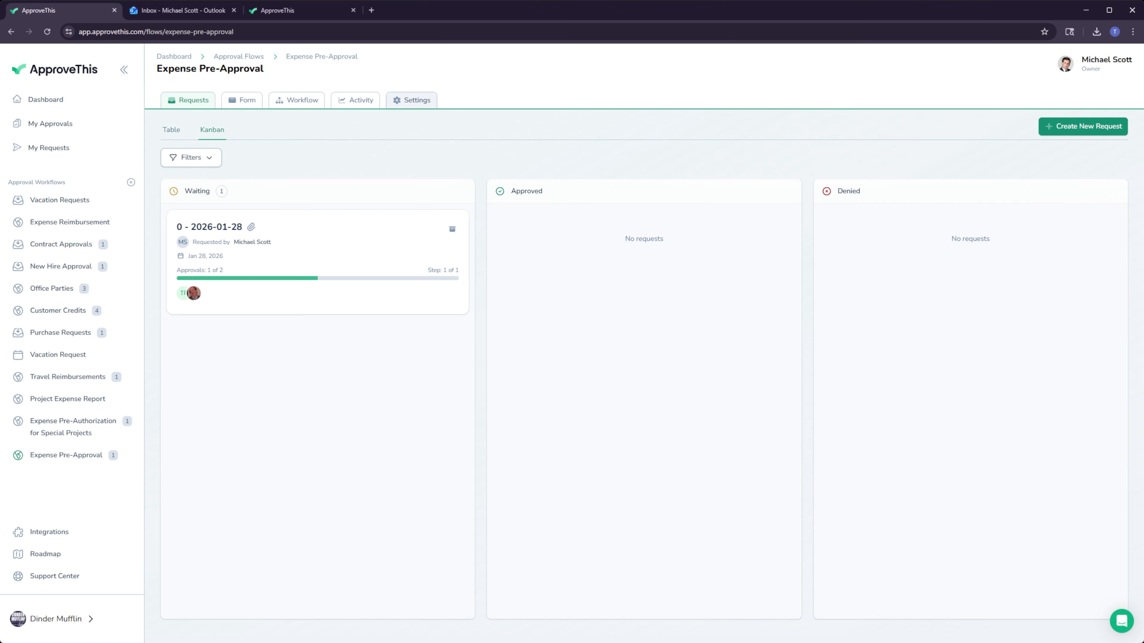
left_click(180, 155)
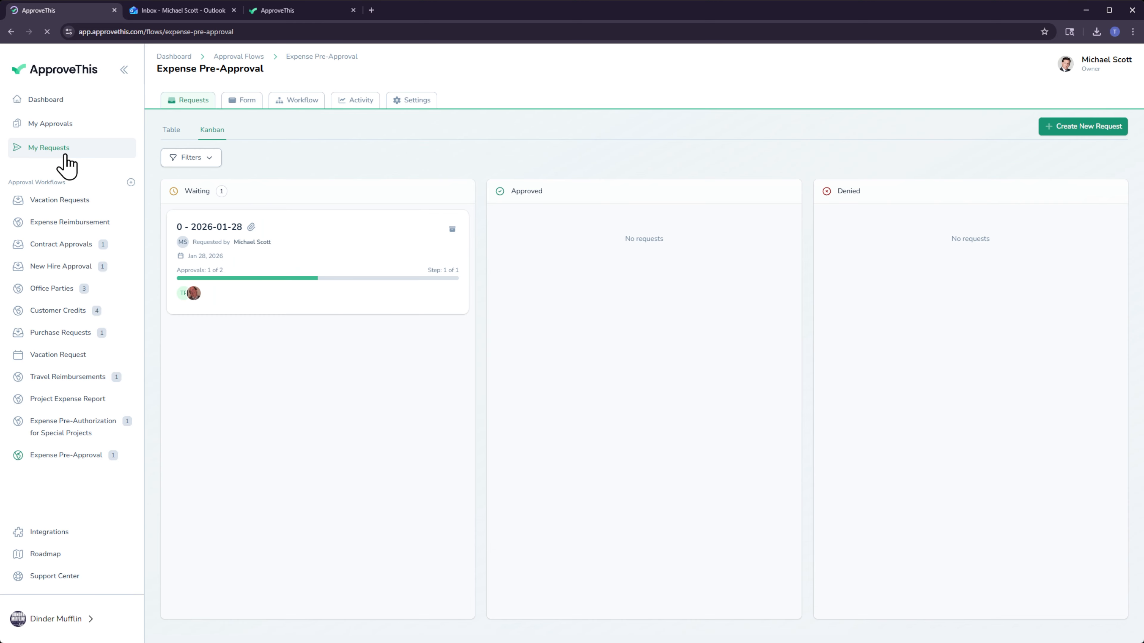
left_click(59, 149)
left_click(233, 338)
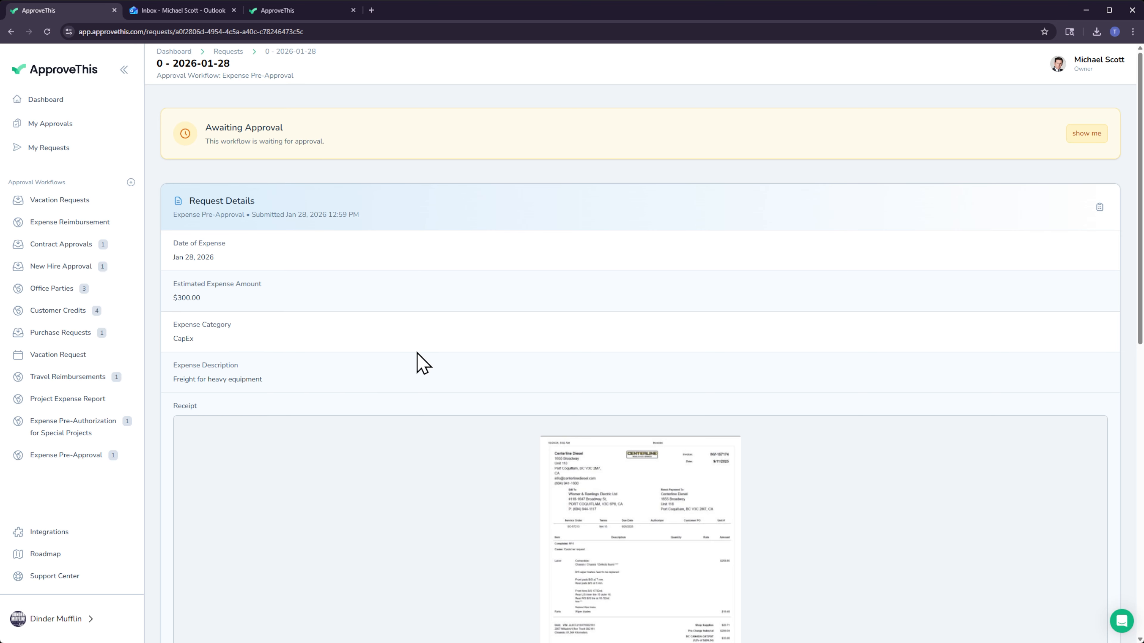
scroll(459, 228, "down", 10)
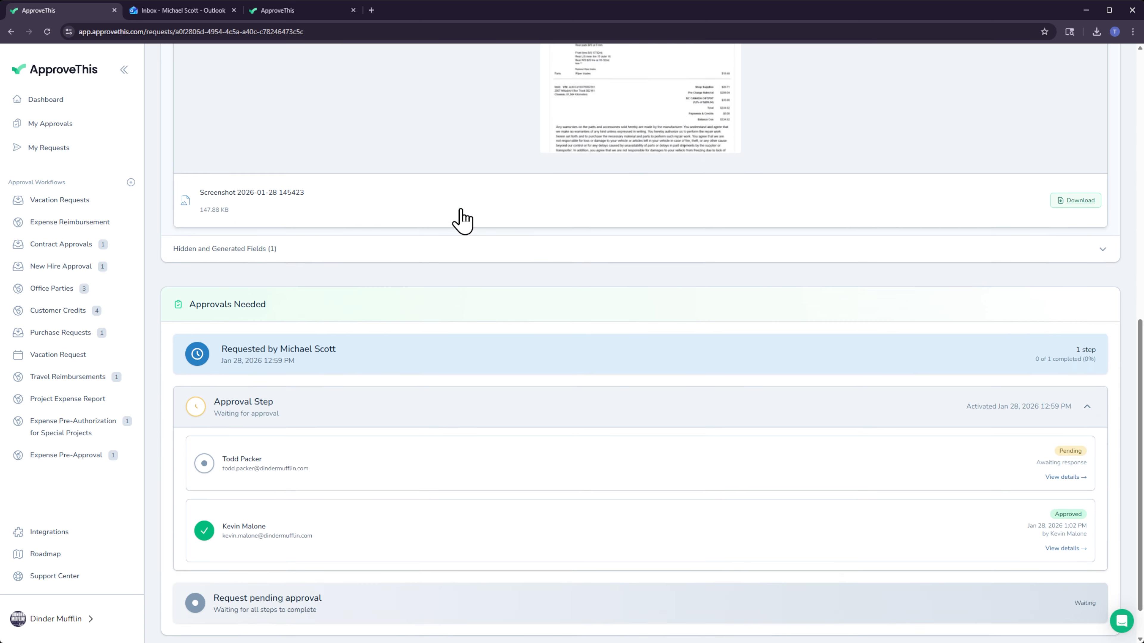
Switch to Outlook and read the newest "Your request has been received" email and the unread "Widget 2 Has Been Approved" email.
key("ctrl+Tab")
left_click(394, 180)
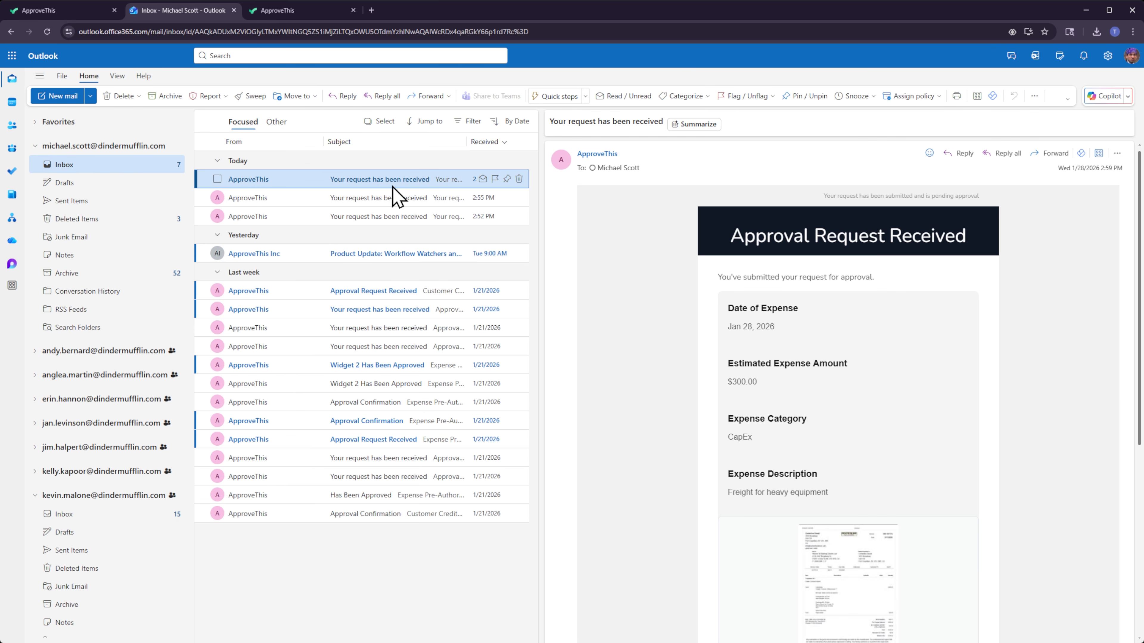
scroll(680, 268, "down", 1)
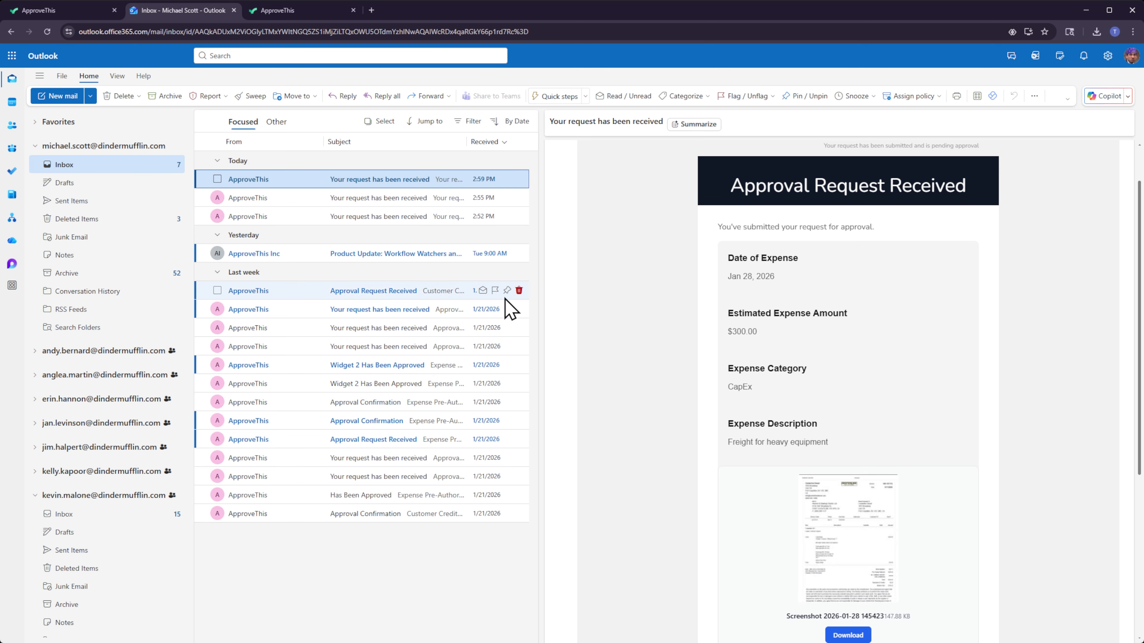
left_click(396, 365)
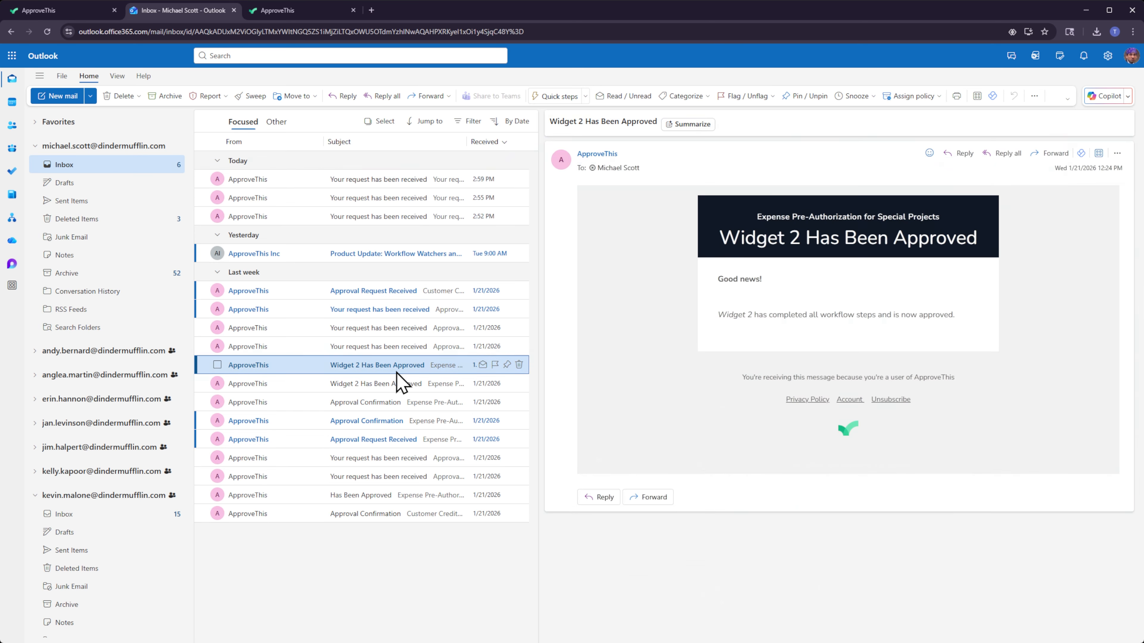
Switch back to ApproveThis, view the Expense Pre-Approval request's activity log and close it.
key("ctrl+shift+Tab")
left_click(1099, 208)
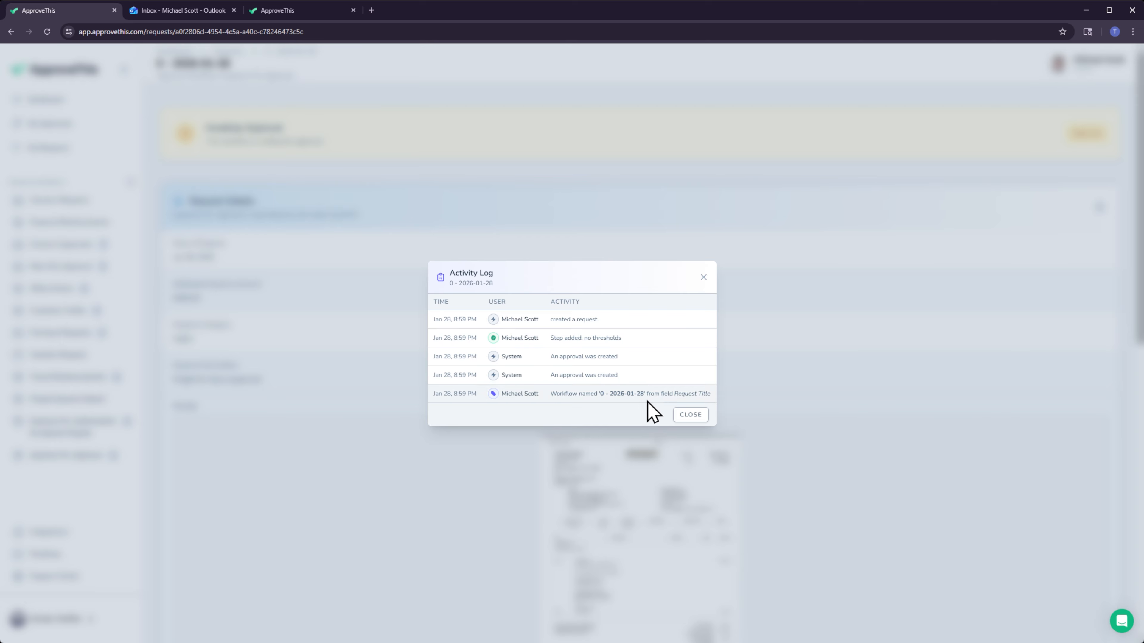
left_click(681, 416)
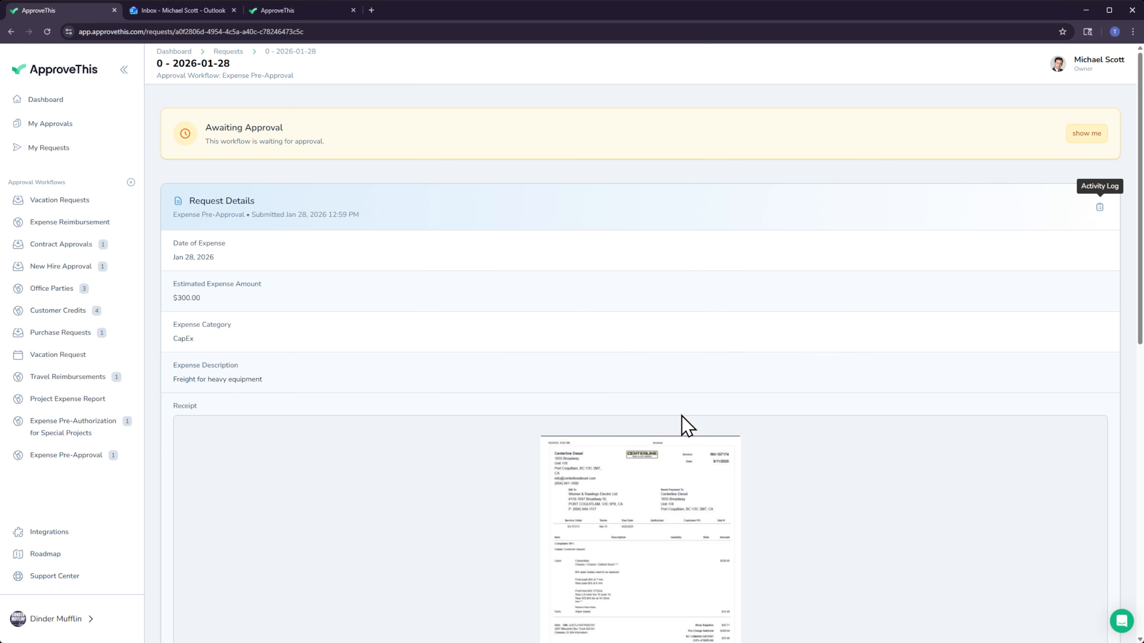
Open the Expense Pre-Approval form and examine the Receipt field's file preview and data extractor settings.
left_click(258, 75)
left_click(247, 101)
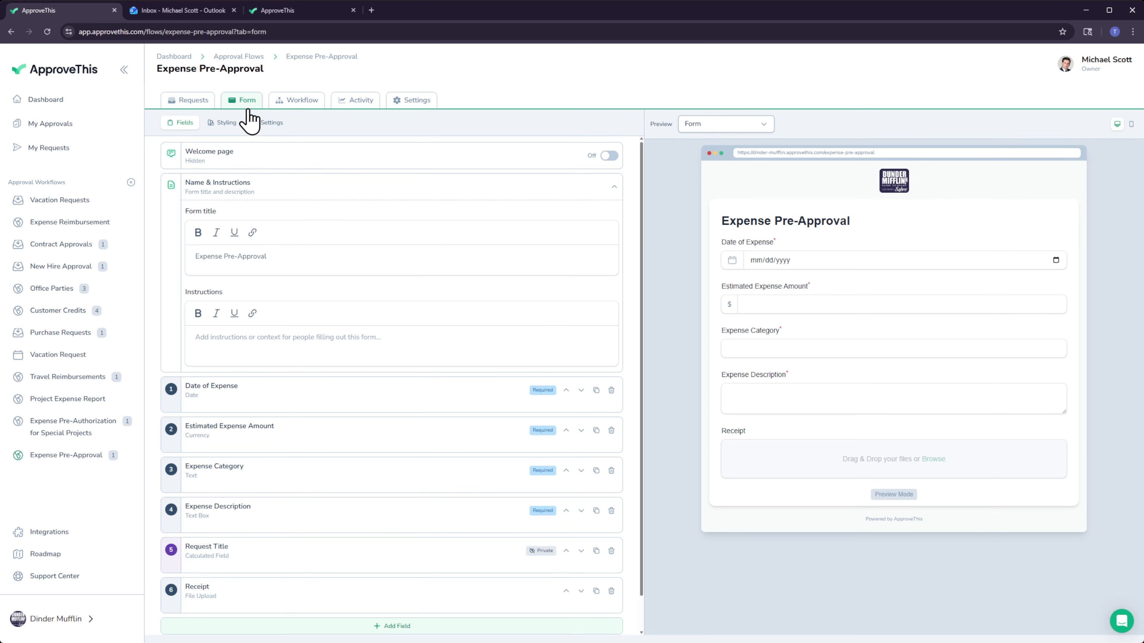
scroll(284, 356, "down", 1)
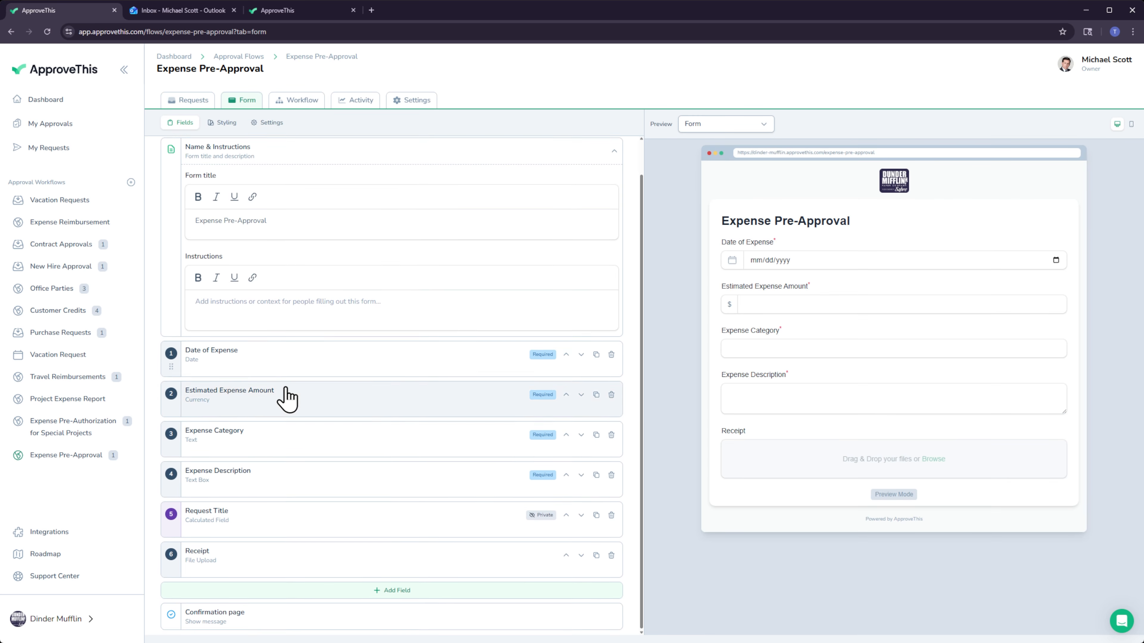
left_click(288, 570)
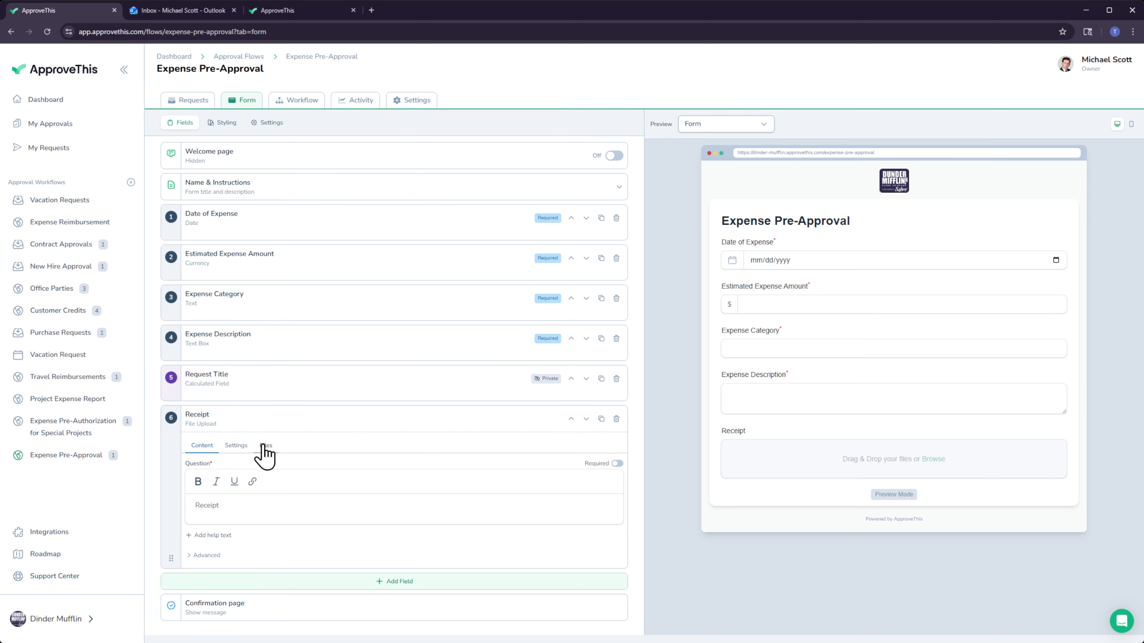
left_click(243, 447)
scroll(403, 524, "down", 2)
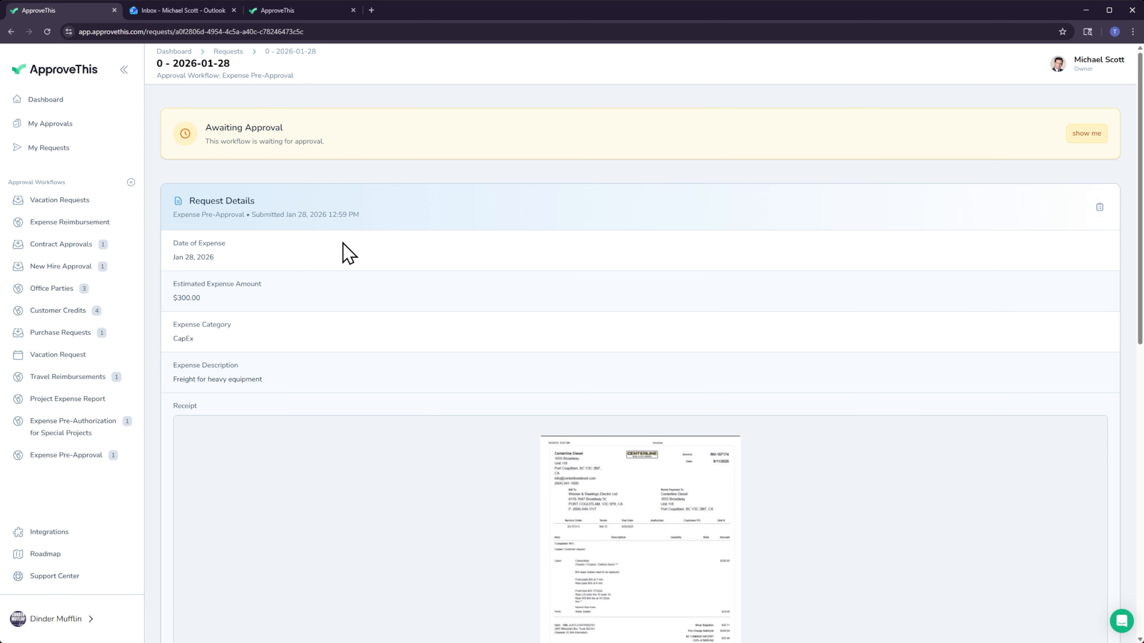
scroll(352, 268, "down", 8)
scroll(349, 287, "up", 2)
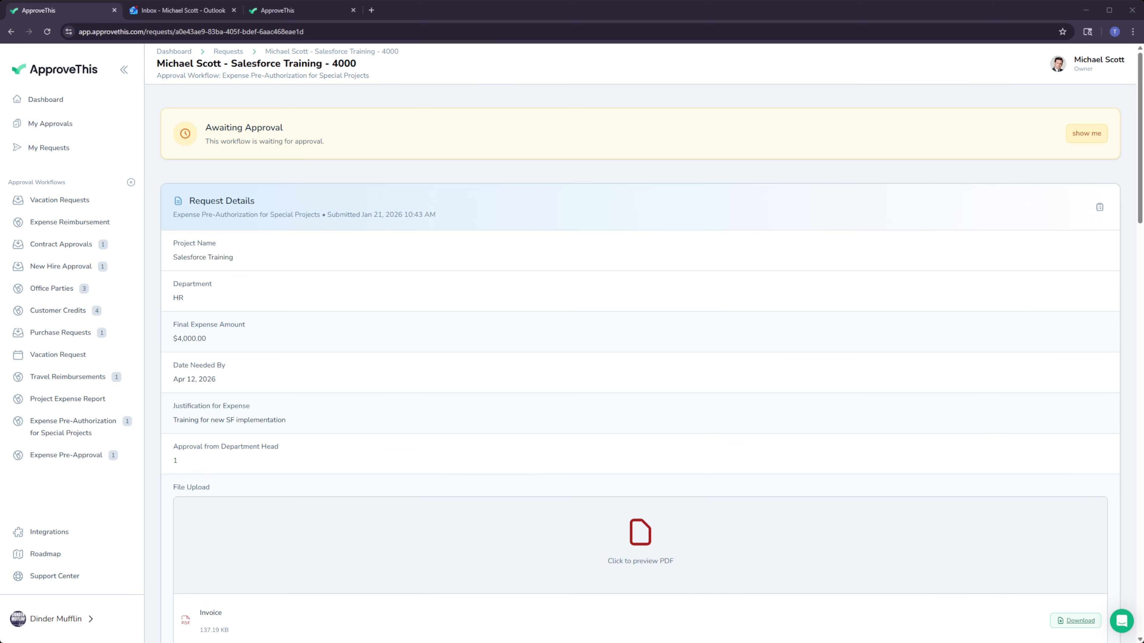
Review the uploaded invoice and its extracted invoice details in the Salesforce Training request.
scroll(639, 342, "down", 10)
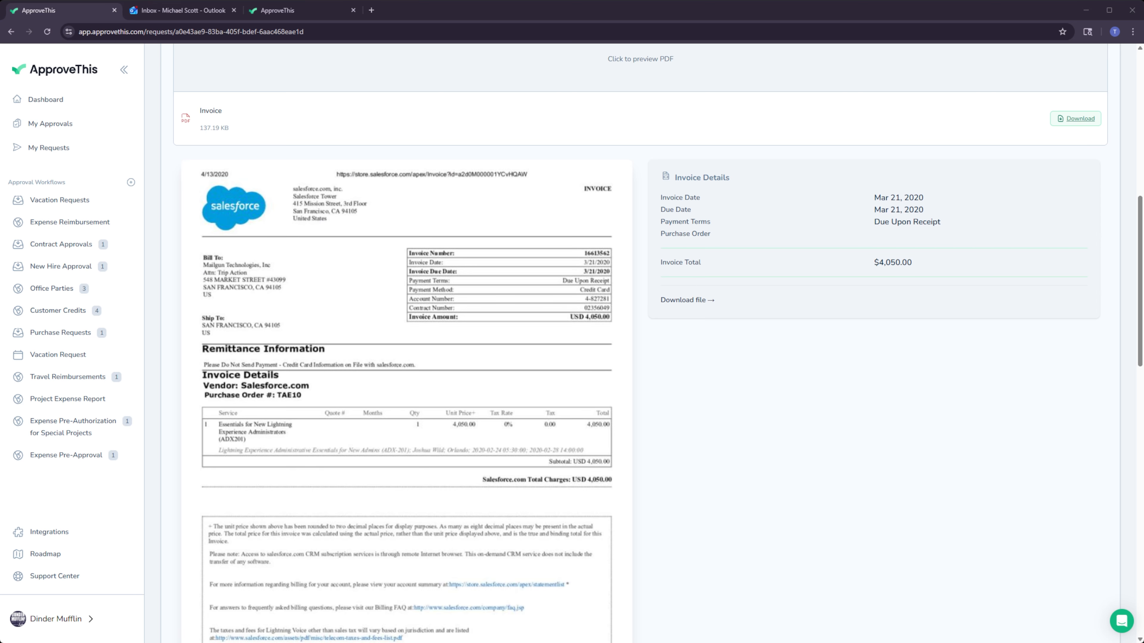
scroll(639, 343, "down", 6)
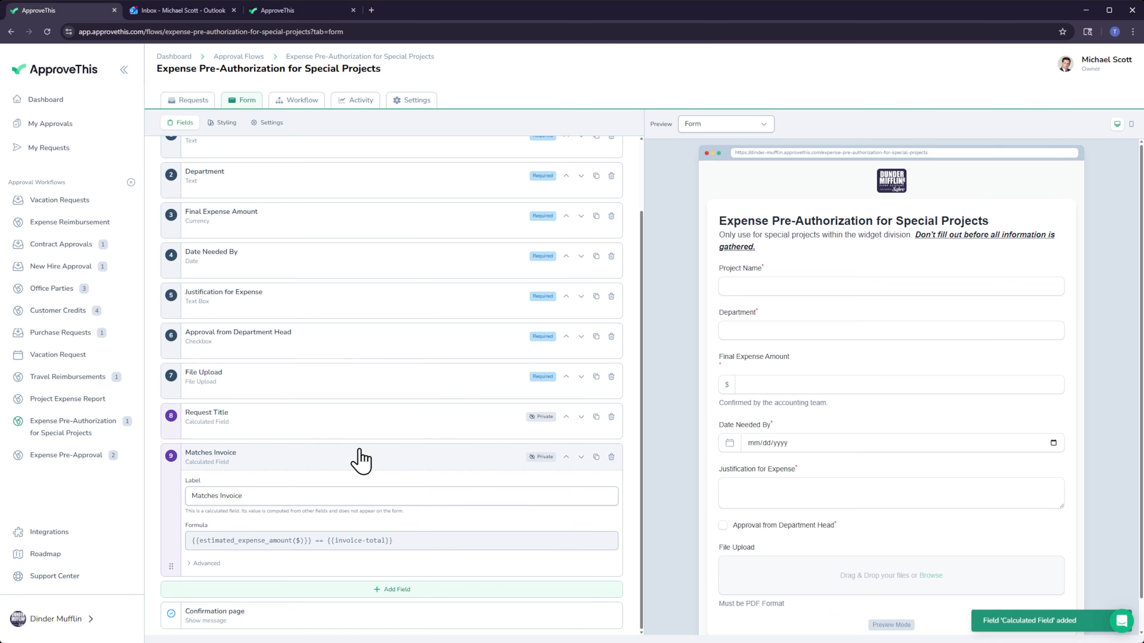
Label the new calculated field in the Expense Pre-Authorization for Special Projects form "Margin".
left_click(358, 556)
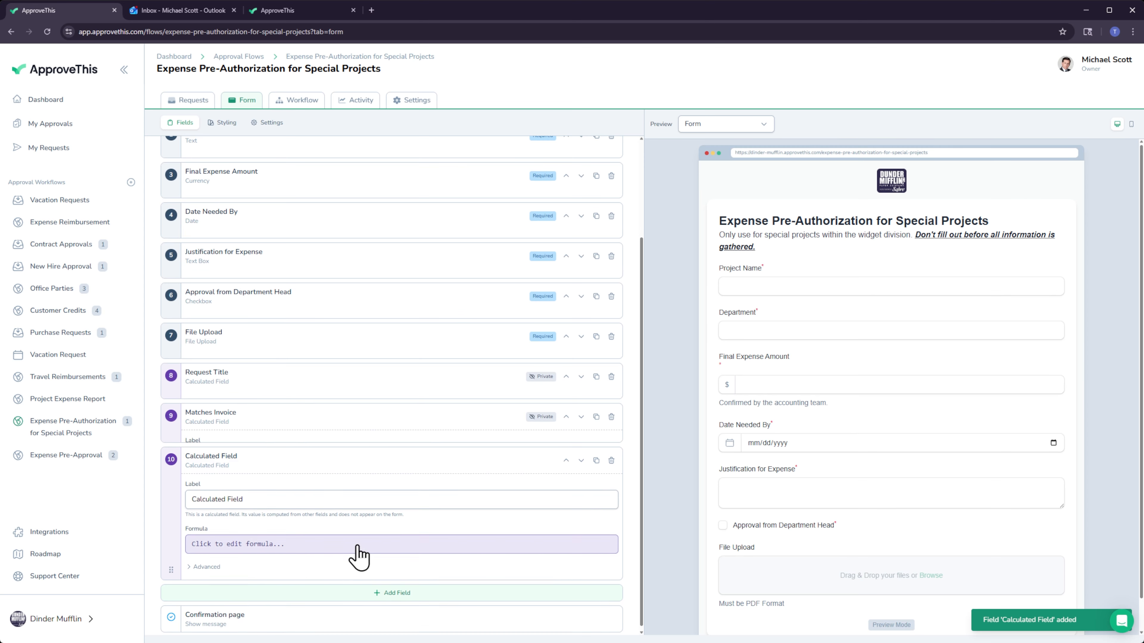
left_click(255, 496)
key("ctrl+a")
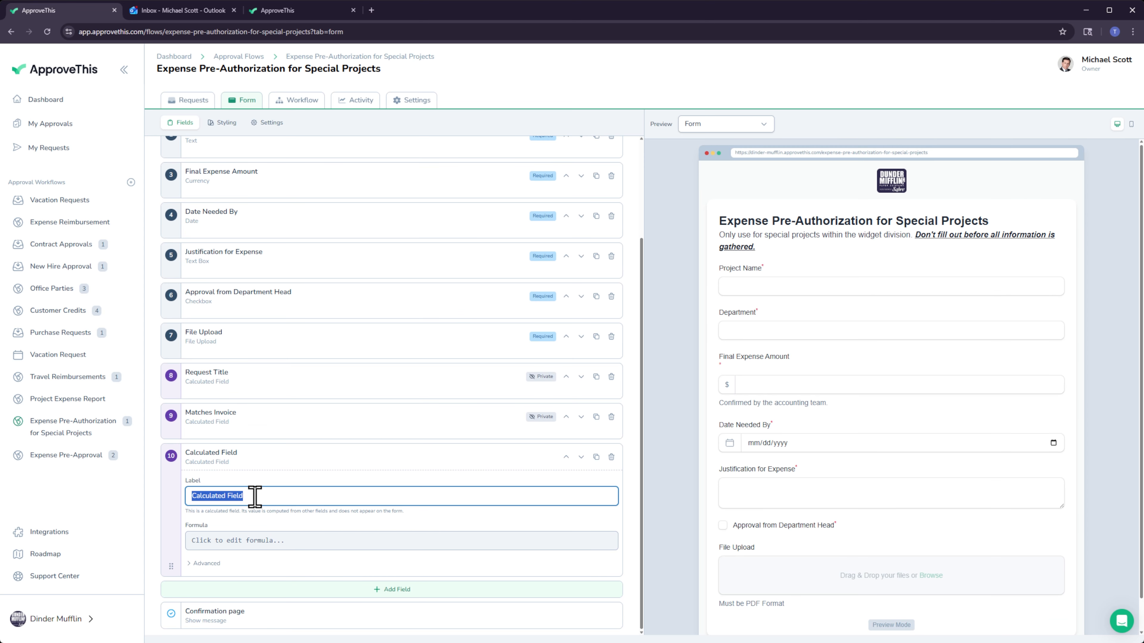
type("Margin")
Give the Margin field a formula that multiplies sub-total by 0.70 and appends "%", and save the formula.
left_click(230, 540)
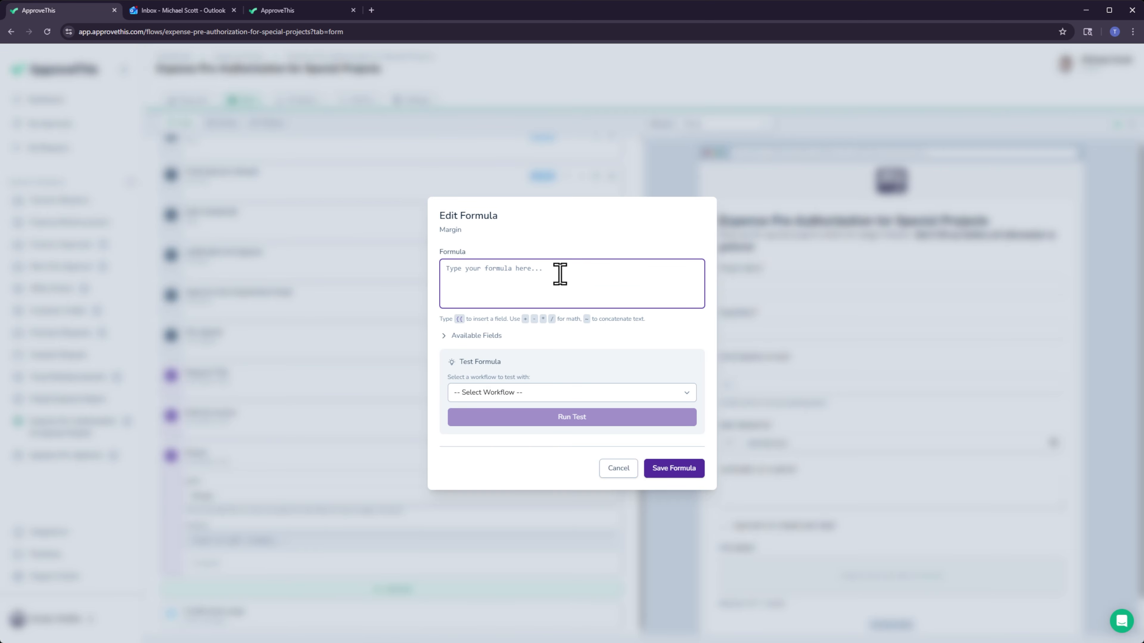
type("{{tot")
left_click(491, 302)
type("* 0.70")
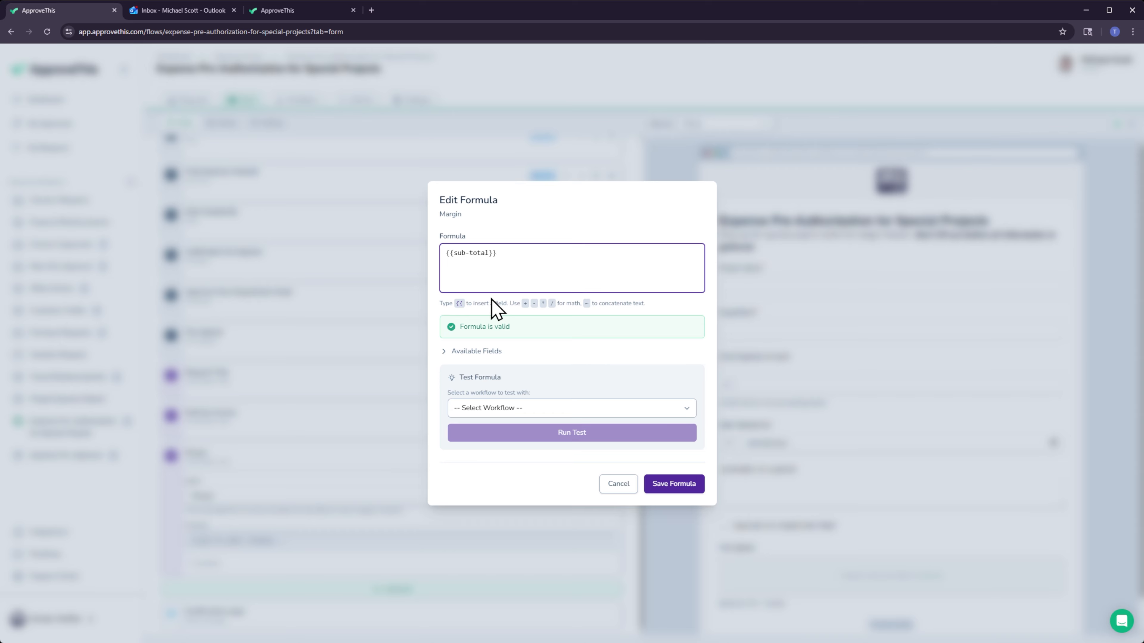
type(" \"%\"")
left_click(676, 491)
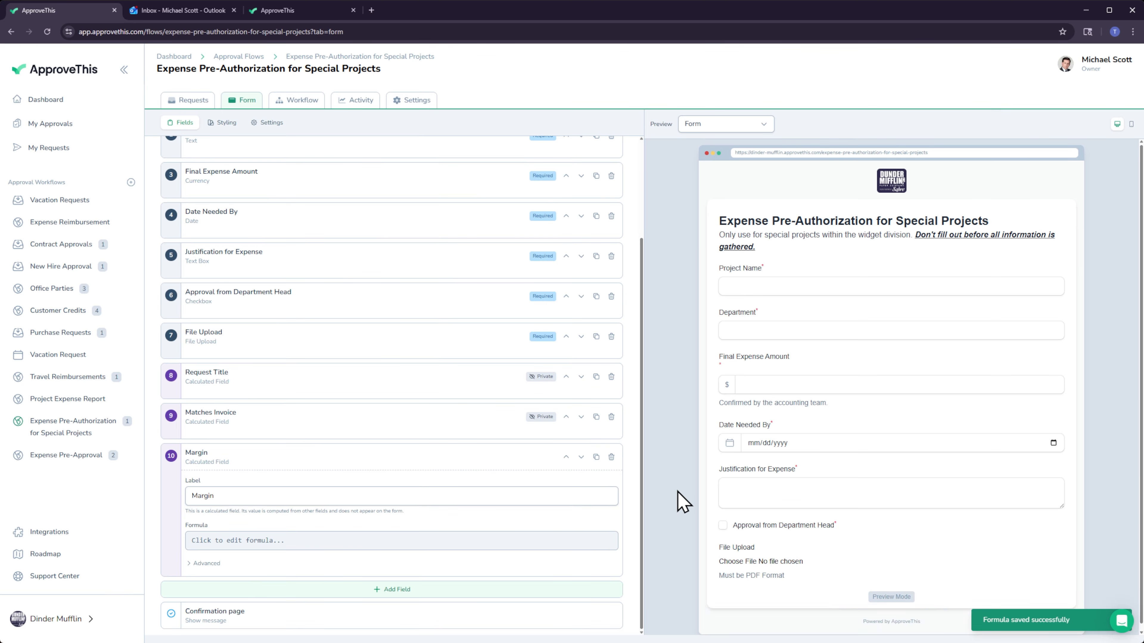
Create an approval group named "HR Group" with the description "HR Employees".
left_click(85, 622)
left_click(197, 541)
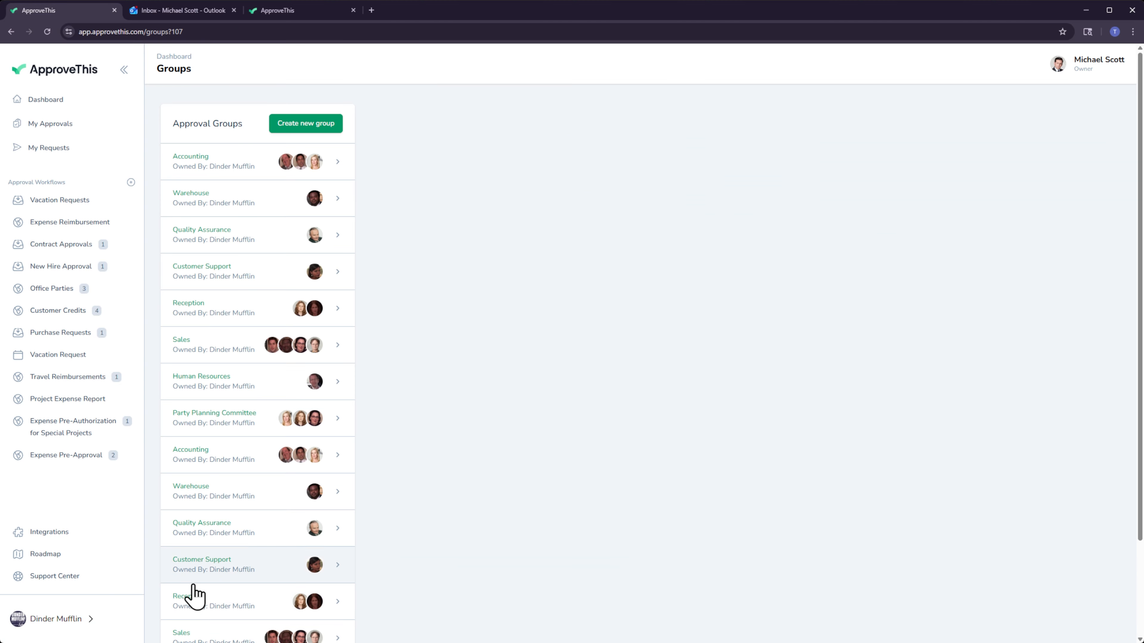
left_click(317, 126)
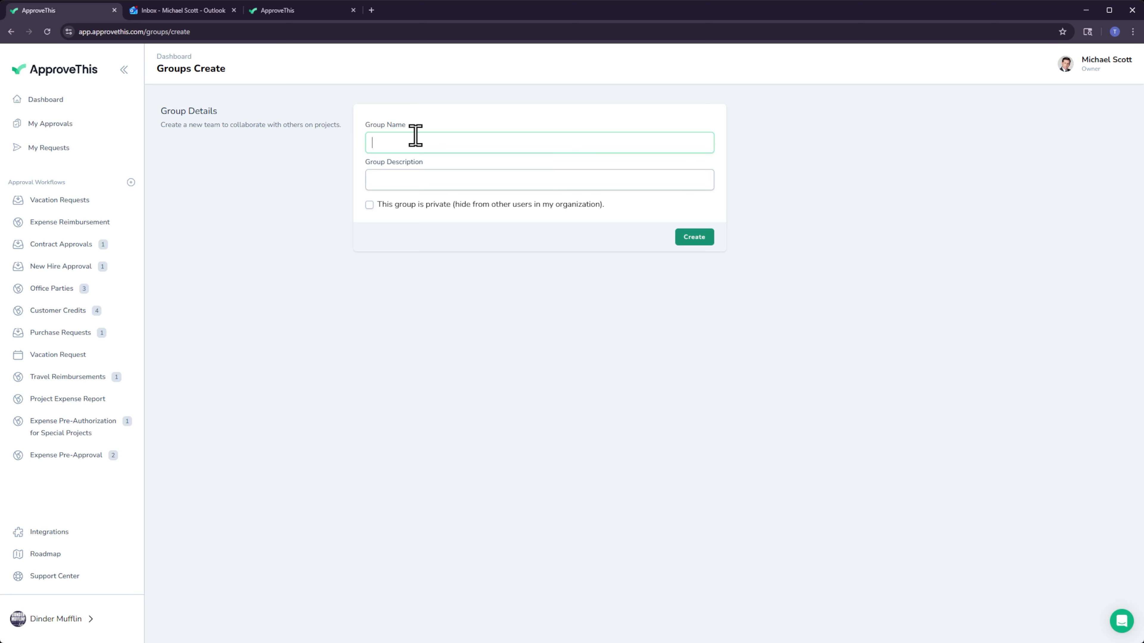
type("HR Group")
key("Tab")
type("HR Employees")
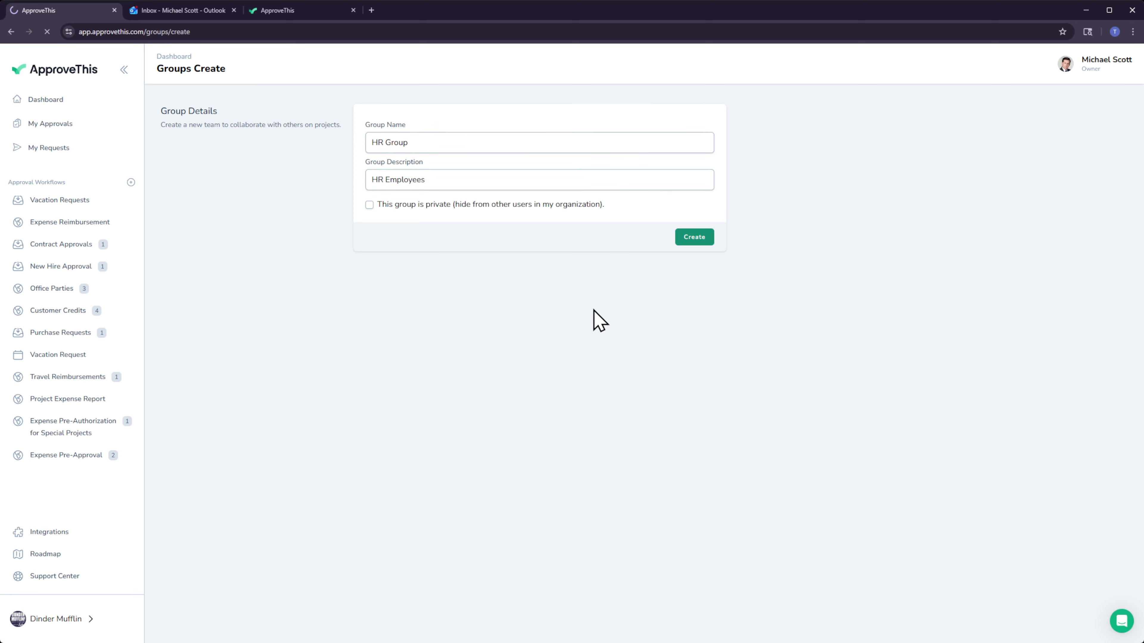
key("Return")
Add three users, including your own account, as members of the HR Group.
left_click(450, 305)
type("Pam")
left_click(439, 355)
left_click(383, 309)
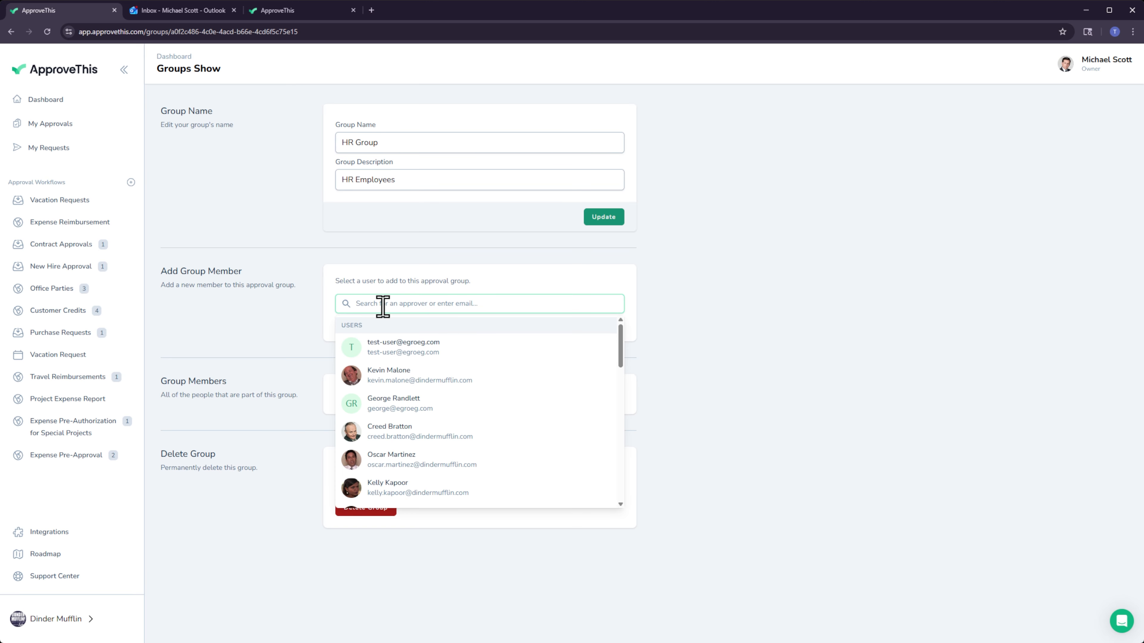
type("Mich")
left_click(375, 344)
left_click(401, 308)
type("Jan")
left_click(401, 350)
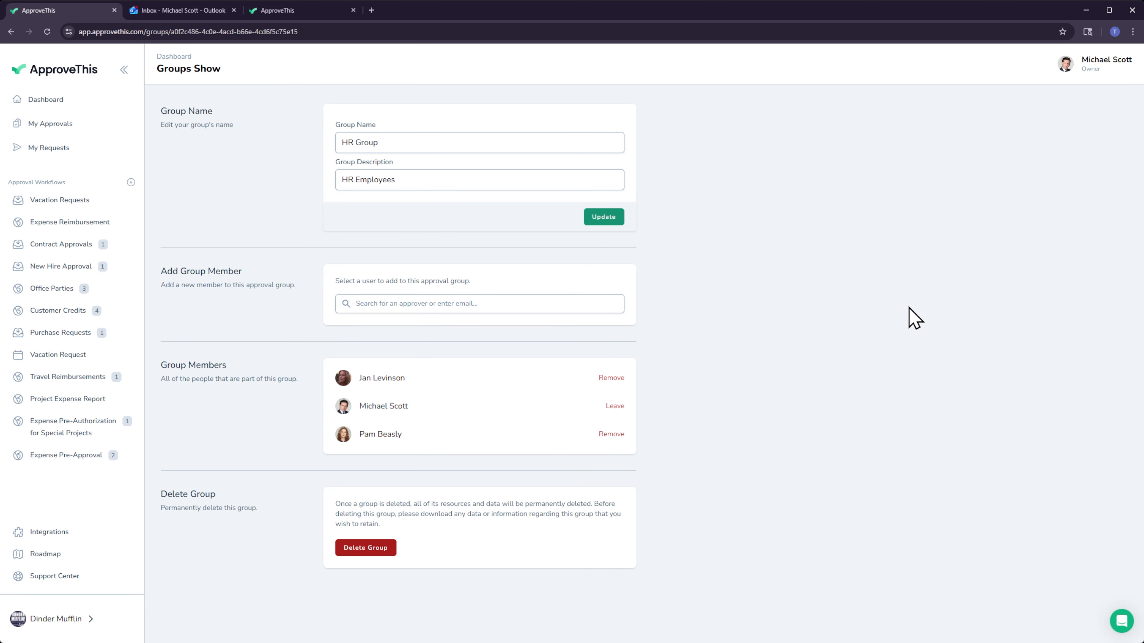
Turn on approval reminders in the Expense Pre-Approval flow's notification settings and check the reminder interval.
left_click(66, 455)
left_click(408, 100)
left_click(186, 175)
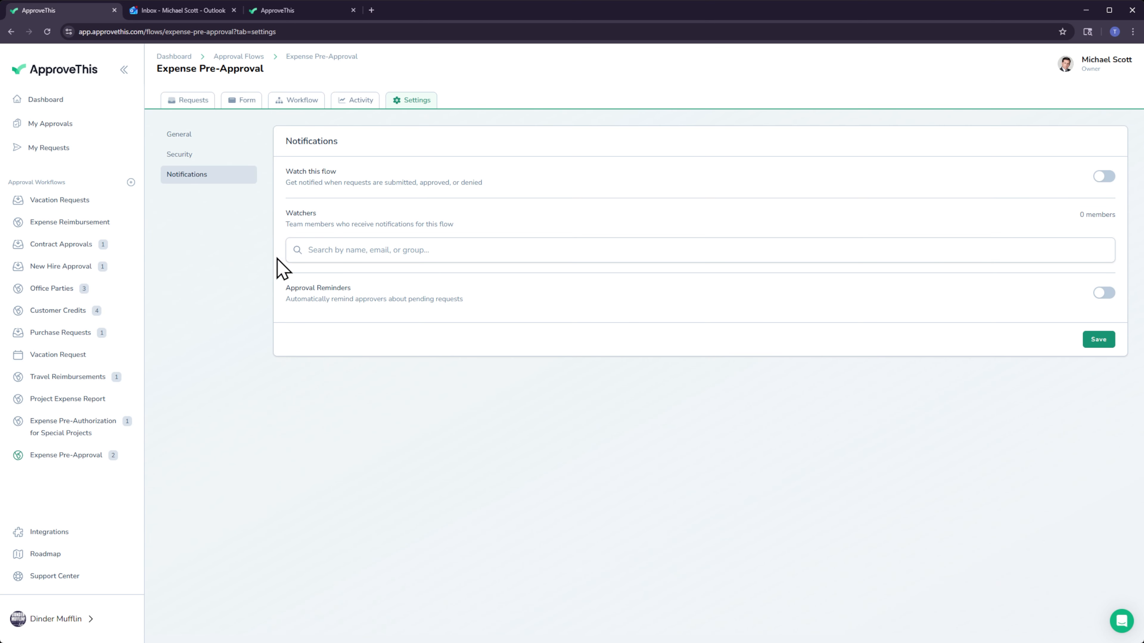
left_click(1102, 292)
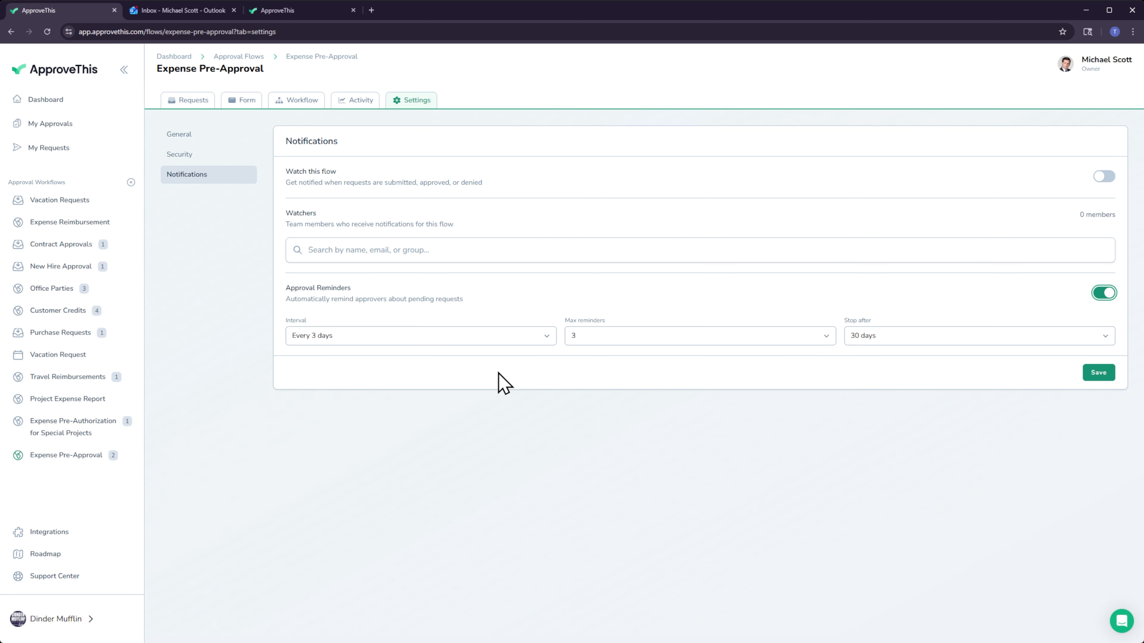
left_click(326, 345)
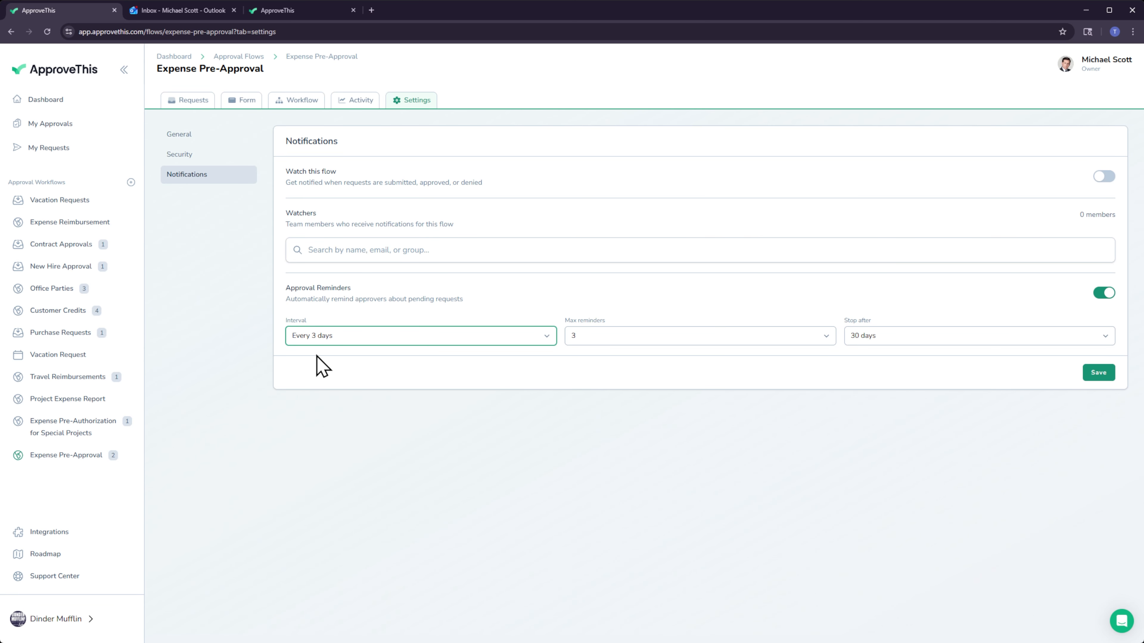
Enable PIN protection in the Expense Pre-Approval form's security settings and set the access PIN.
left_click(239, 103)
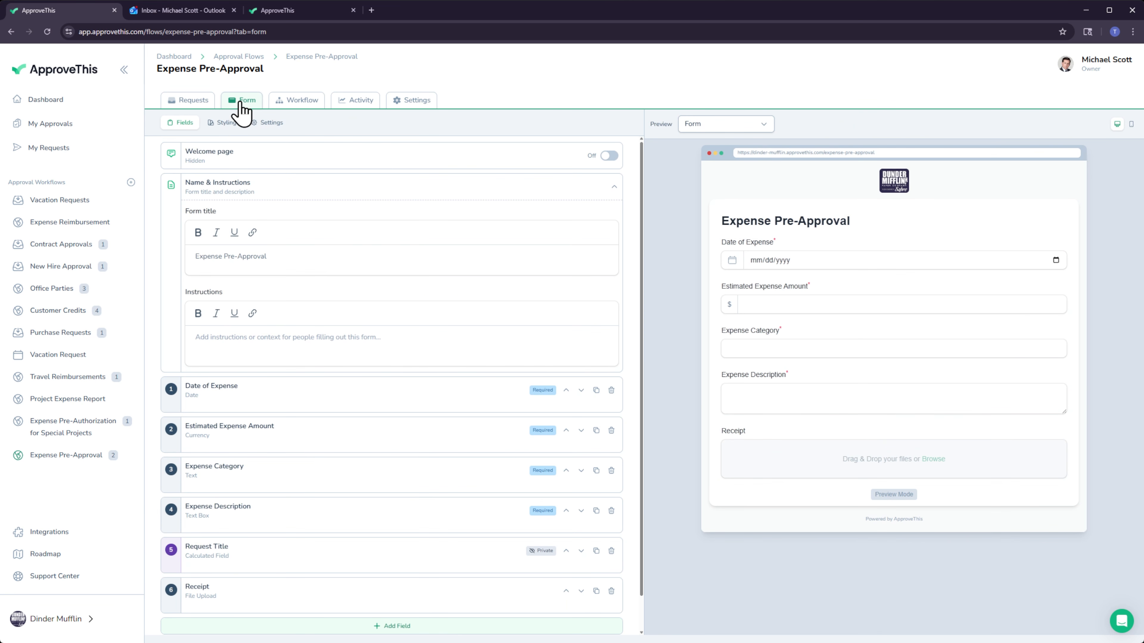
left_click(270, 126)
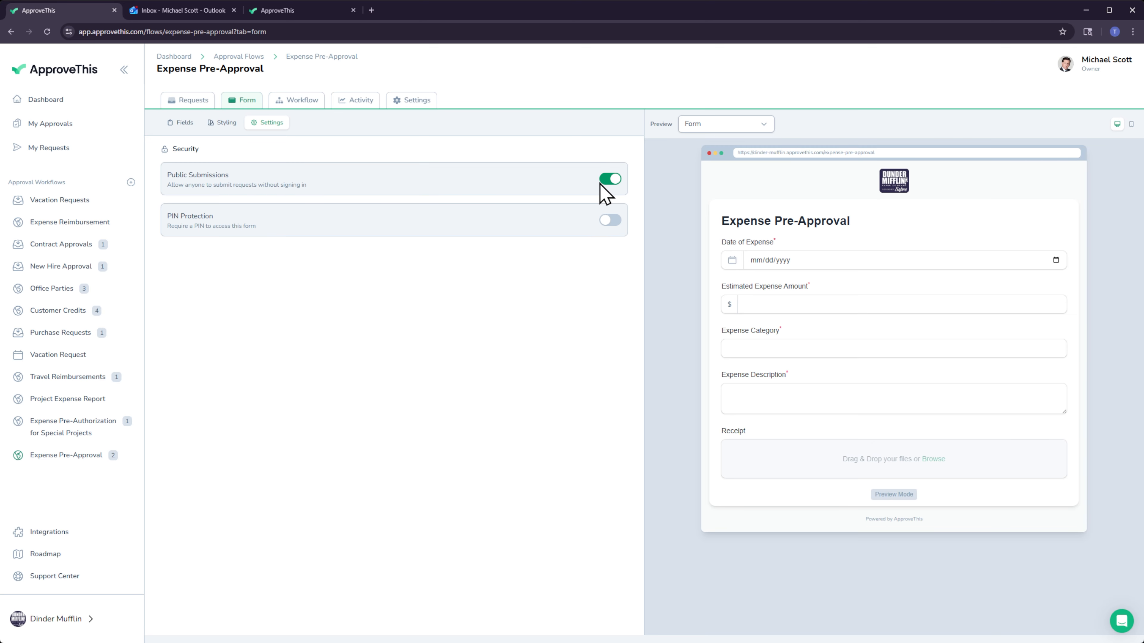
left_click(611, 221)
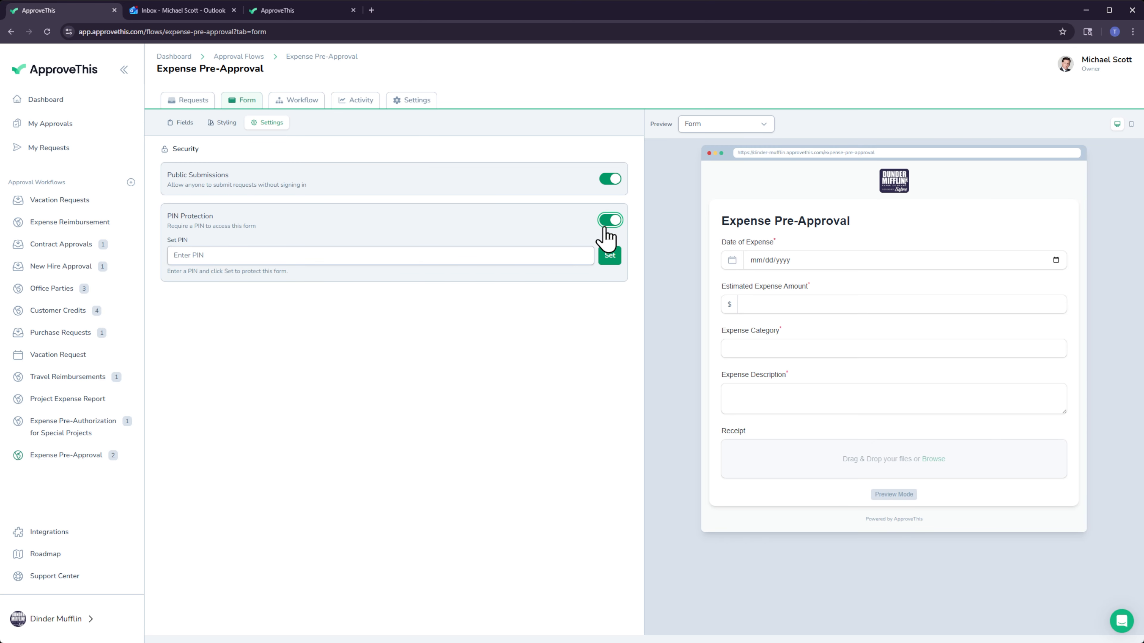
left_click(543, 255)
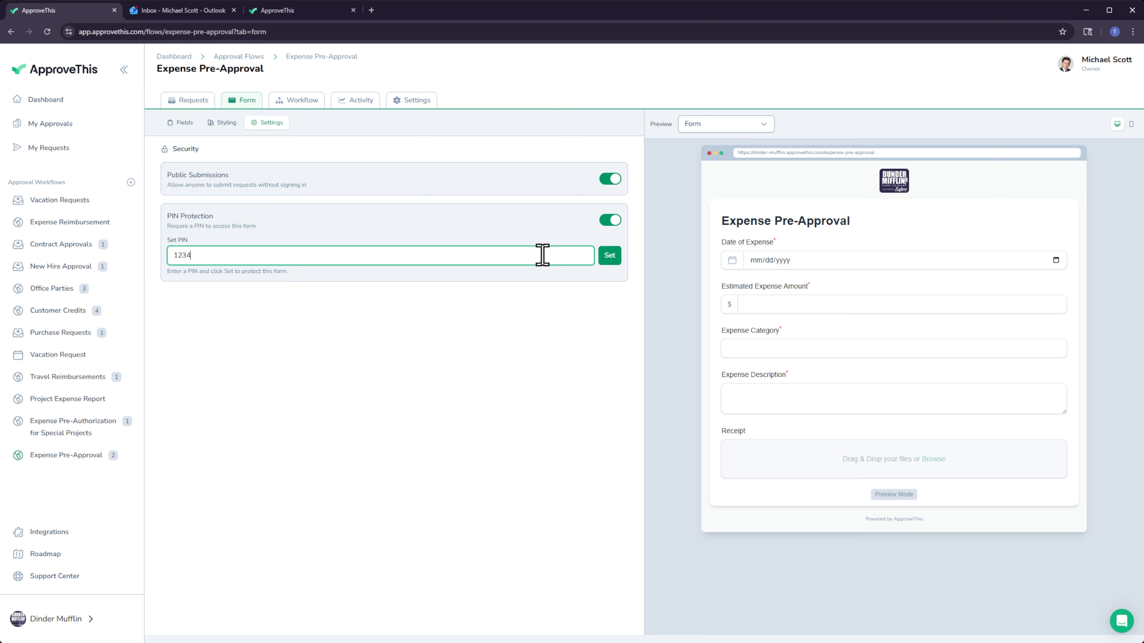
left_click(609, 256)
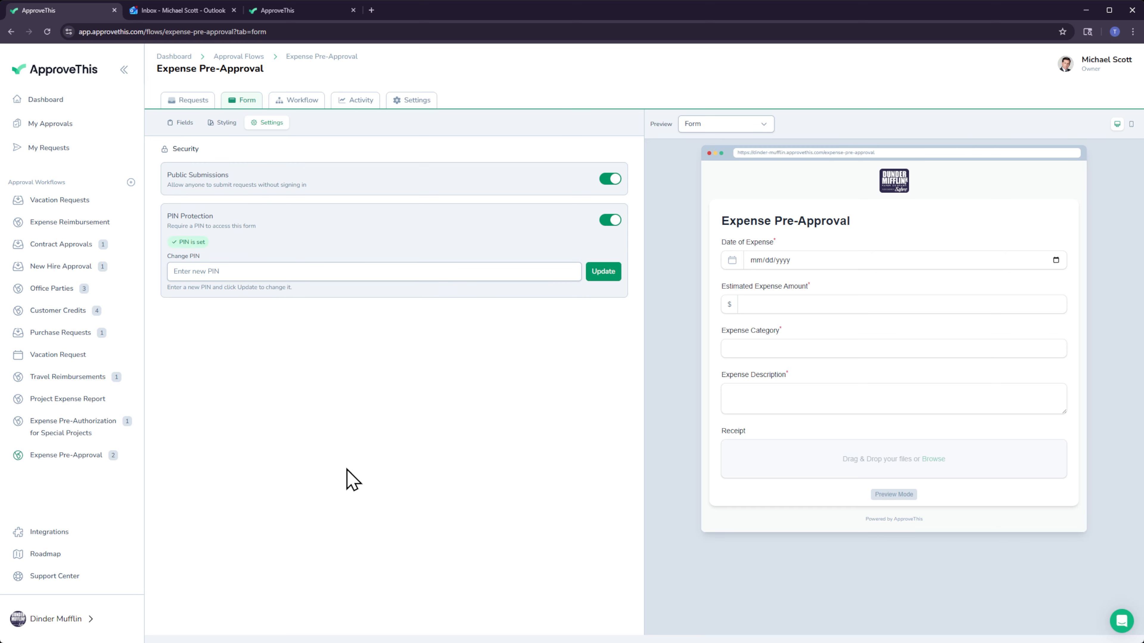
Go to the team settings and open the team's public approval hub.
left_click(41, 618)
left_click(187, 502)
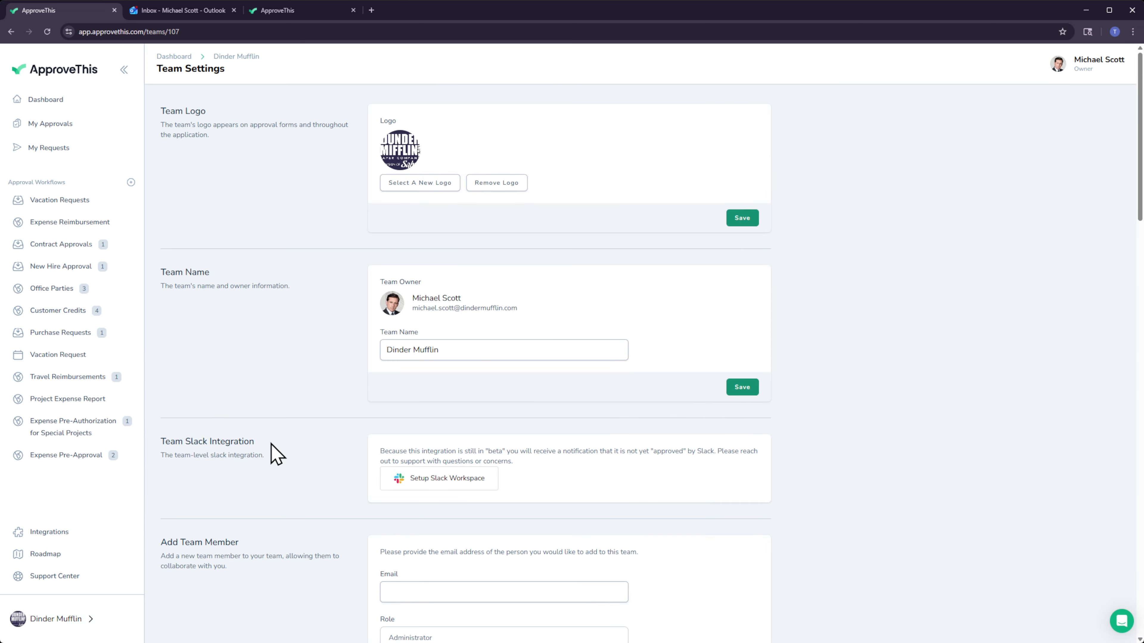
scroll(272, 445, "down", 20)
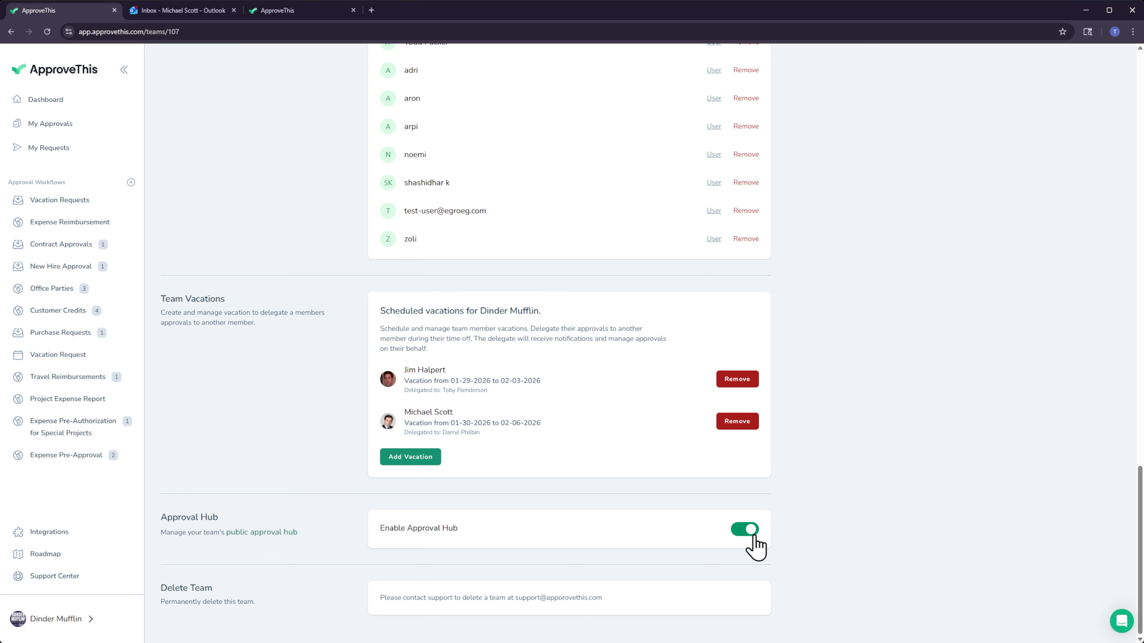
left_click(266, 533)
Open the public Expense Pre-Approval form and unlock it by entering the form's access PIN.
left_click(677, 411)
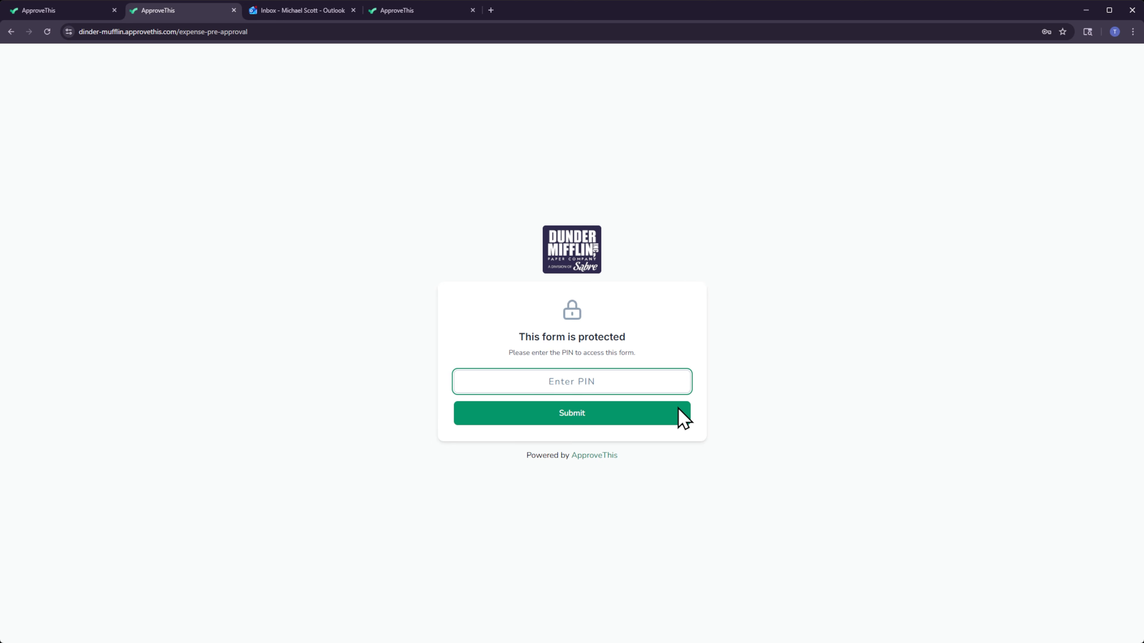
type("••••")
left_click(678, 410)
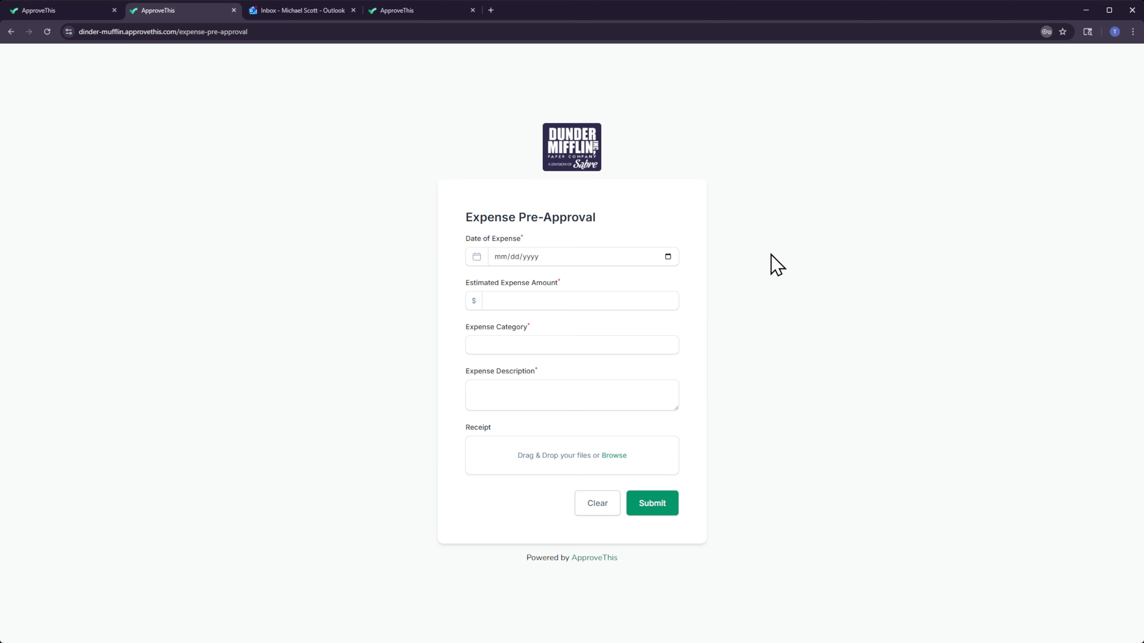